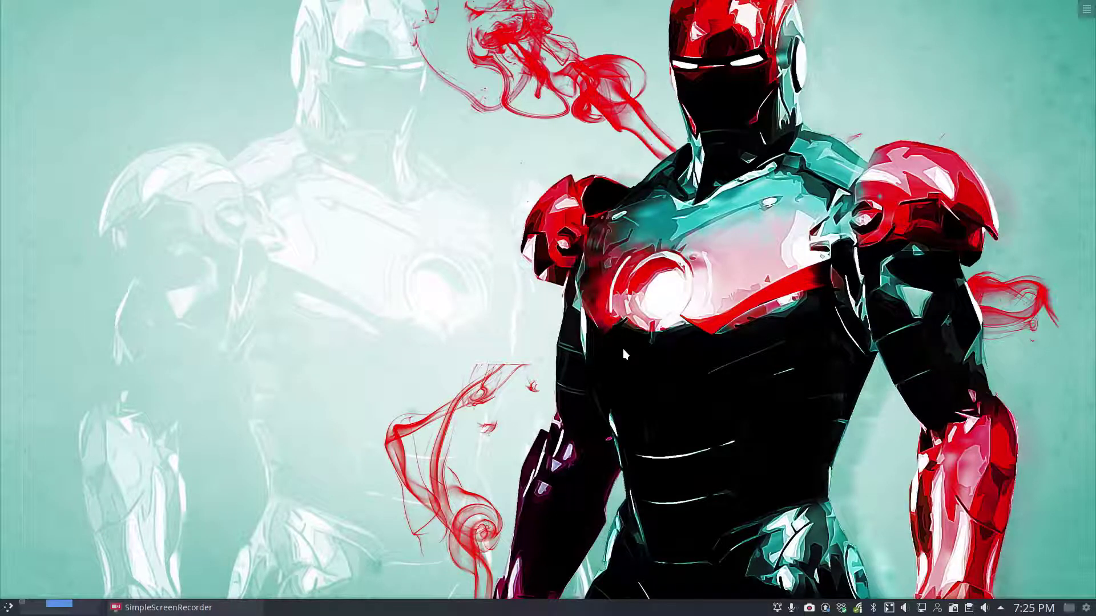
Open a Konsole terminal showing the ArcoLinux system summary and centre its window on screen
{"action": "key", "text": "ctrl+alt+t"}
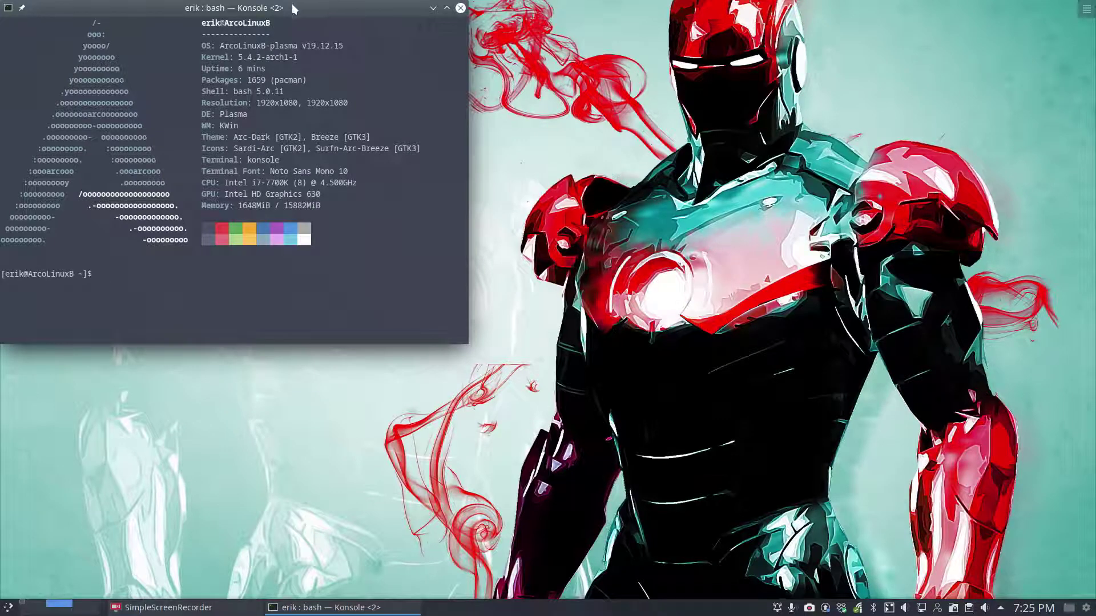
{"action": "left_click_drag", "start_coordinate": [257, 8], "coordinate": [567, 83]}
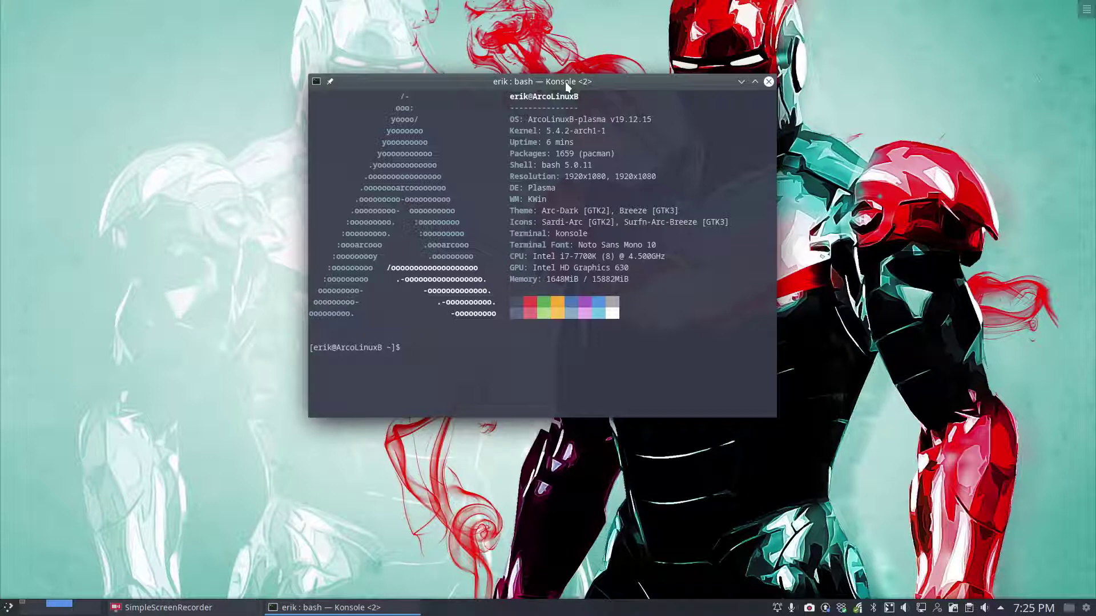
{"action": "left_click_drag", "start_coordinate": [604, 84], "coordinate": [373, 59]}
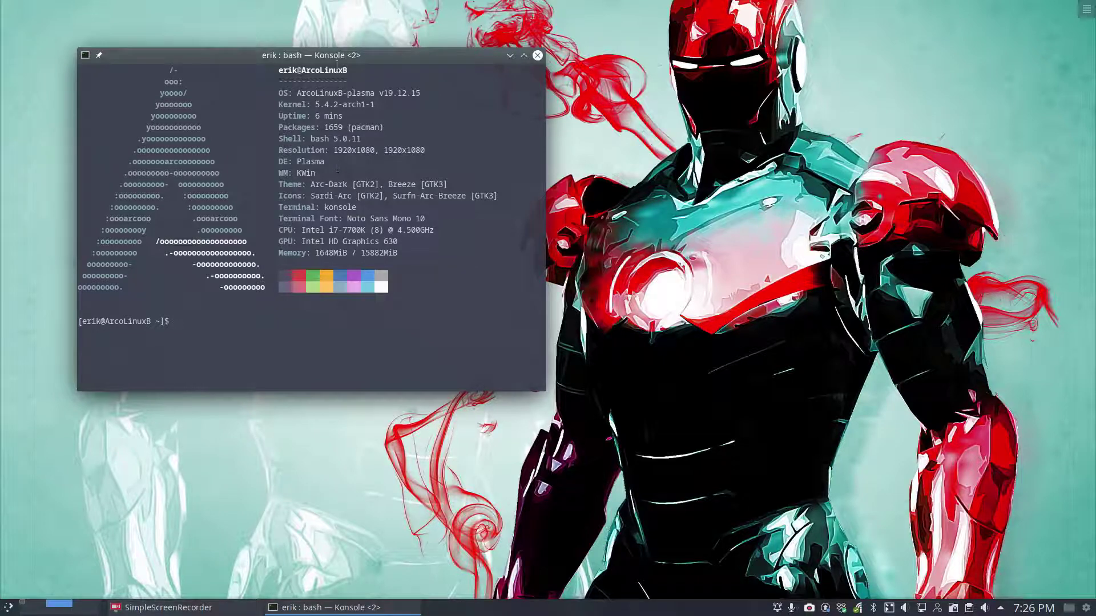
{"action": "left_click_drag", "start_coordinate": [345, 57], "coordinate": [531, 113]}
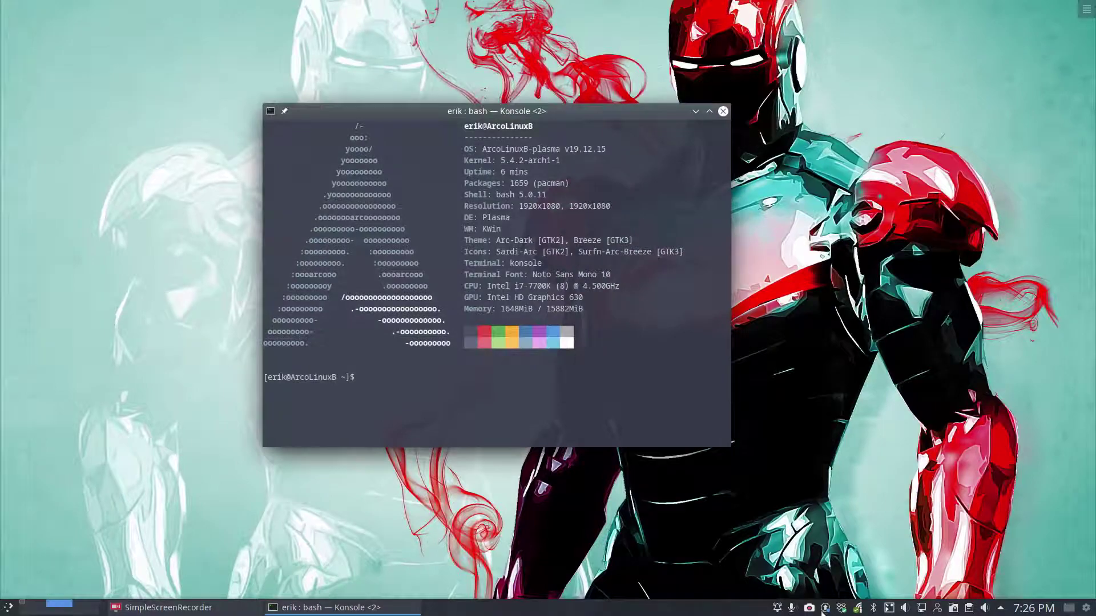
Bring up the pending updates list in Discover and close the terminal
{"action": "left_click", "coordinate": [825, 609]}
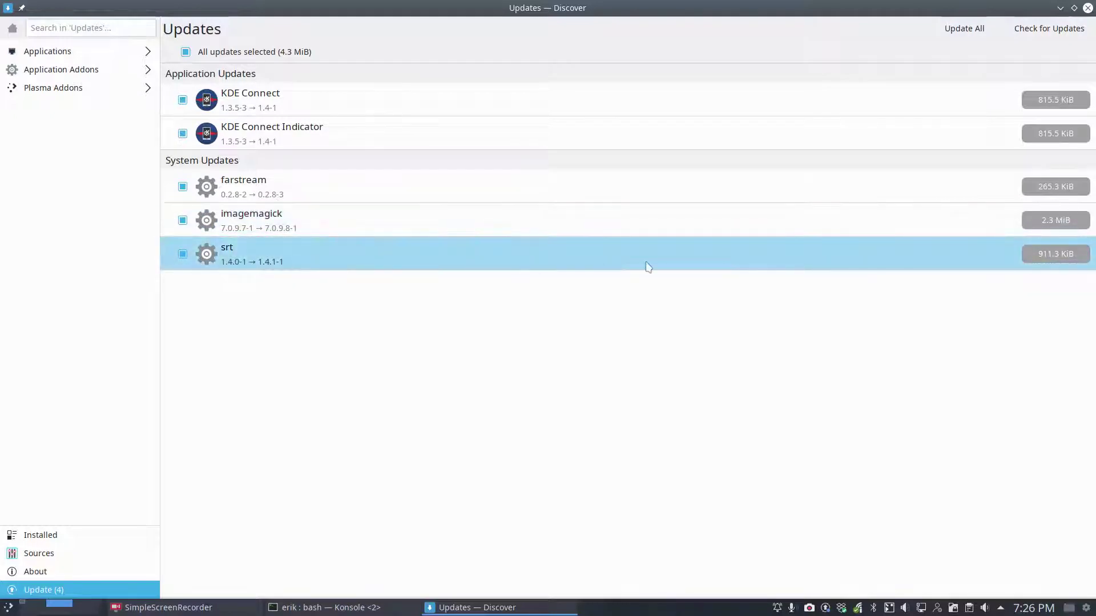
{"action": "double_click", "coordinate": [573, 11]}
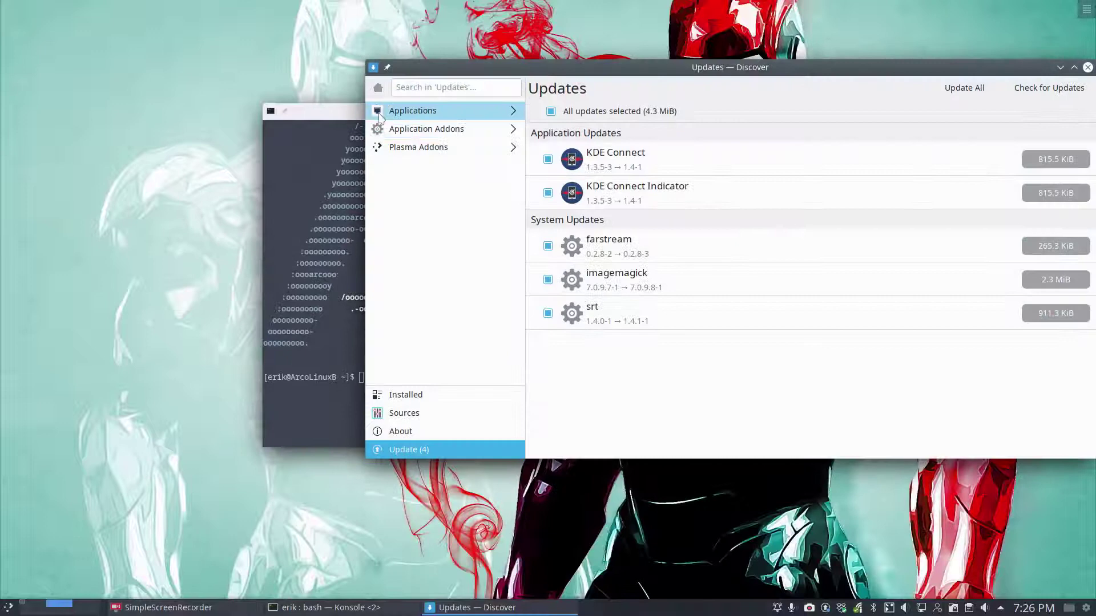
{"action": "left_click_drag", "start_coordinate": [346, 111], "coordinate": [169, 198]}
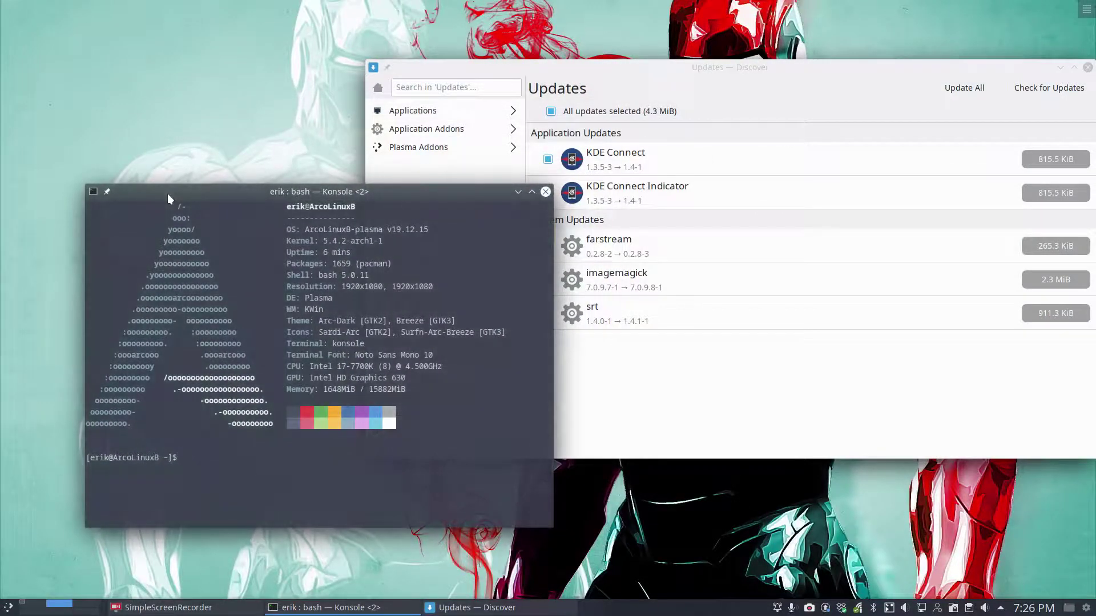
{"action": "type", "text": "update upal"}
{"action": "key", "text": "BackSpace"}
{"action": "key", "text": "BackSpace"}
{"action": "key", "text": "BackSpace"}
{"action": "key", "text": "BackSpace"}
{"action": "key", "text": "BackSpace"}
{"action": "key", "text": "BackSpace"}
{"action": "key", "text": "BackSpace"}
{"action": "key", "text": "BackSpace"}
{"action": "key", "text": "BackSpace"}
{"action": "key", "text": "BackSpace"}
{"action": "key", "text": "BackSpace"}
{"action": "key", "text": "BackSpace"}
{"action": "left_click", "coordinate": [546, 191]}
Install all pending updates until Discover reports Up to Date, then close it
{"action": "left_click_drag", "start_coordinate": [766, 70], "coordinate": [540, 73]}
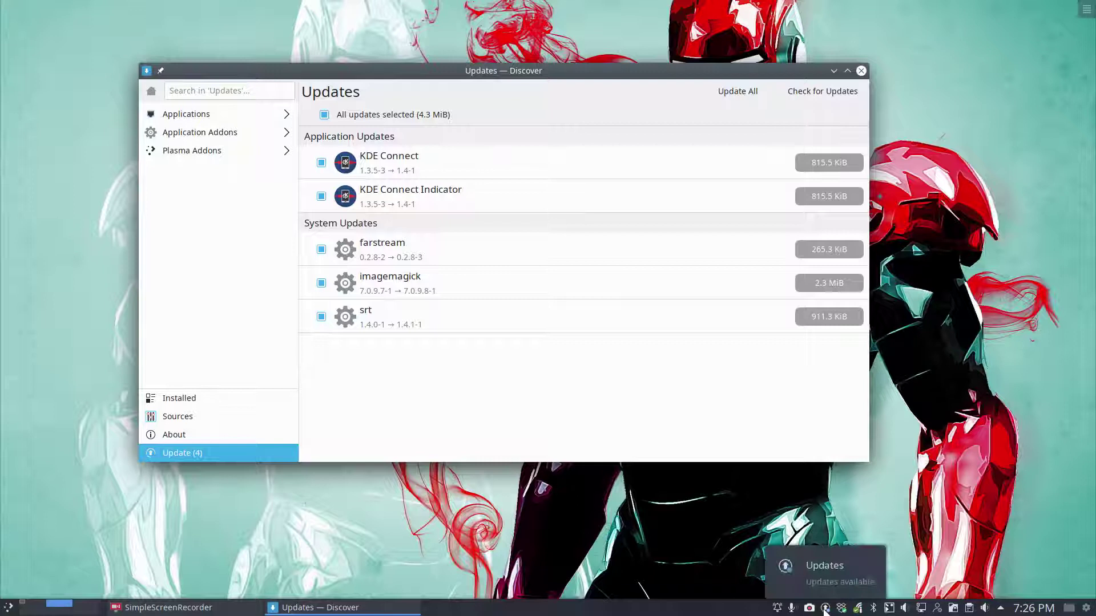
{"action": "left_click", "coordinate": [739, 91]}
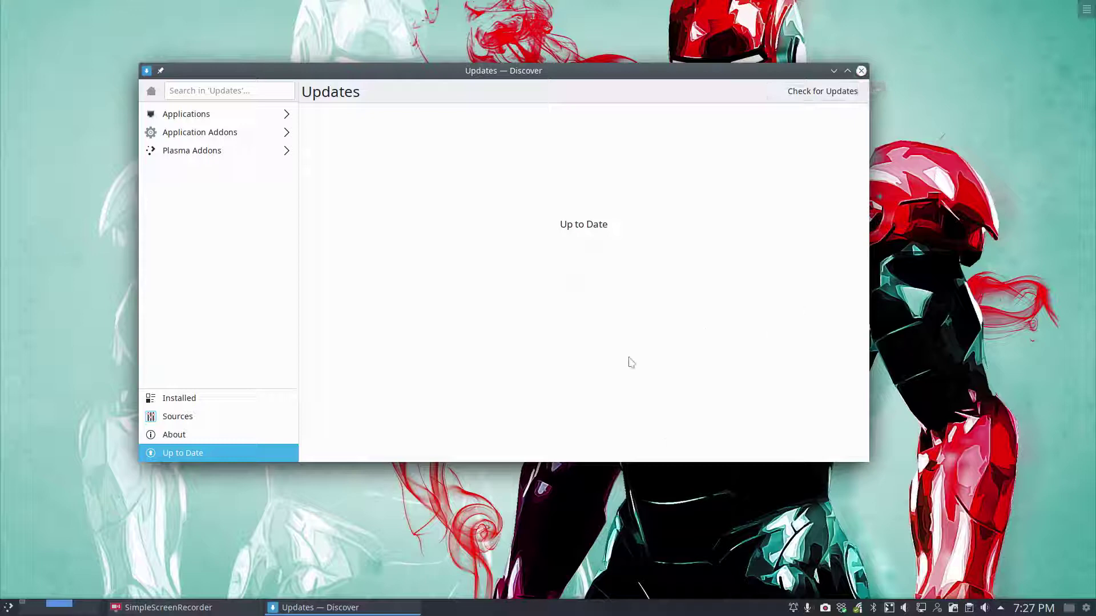
{"action": "left_click", "coordinate": [861, 70]}
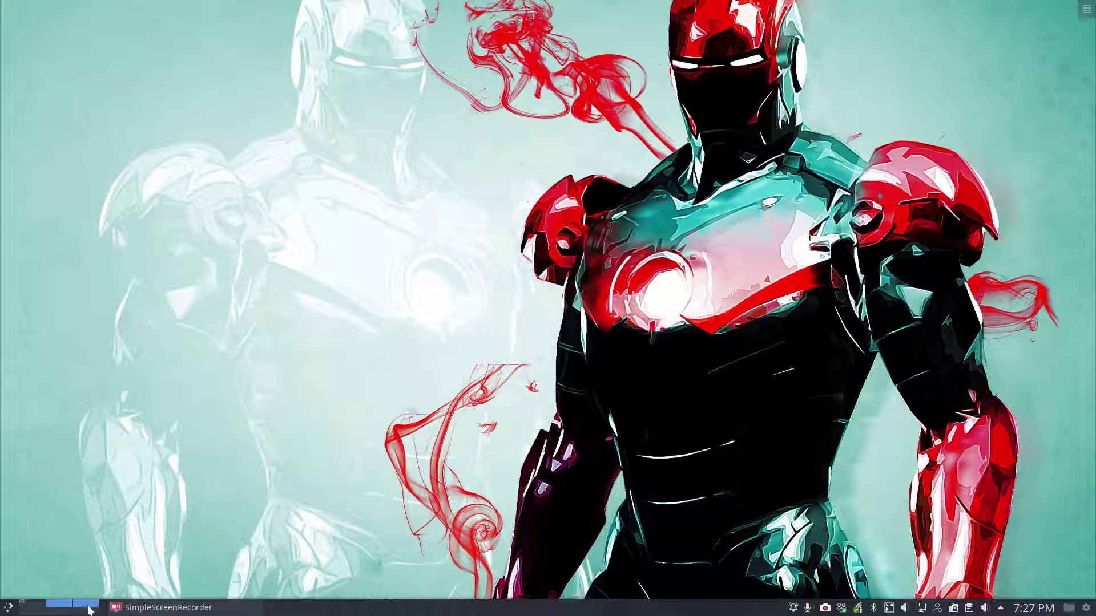
Launch Discover by searching 'soft' in the application launcher
{"action": "left_click", "coordinate": [11, 610]}
{"action": "type", "text": "s"}
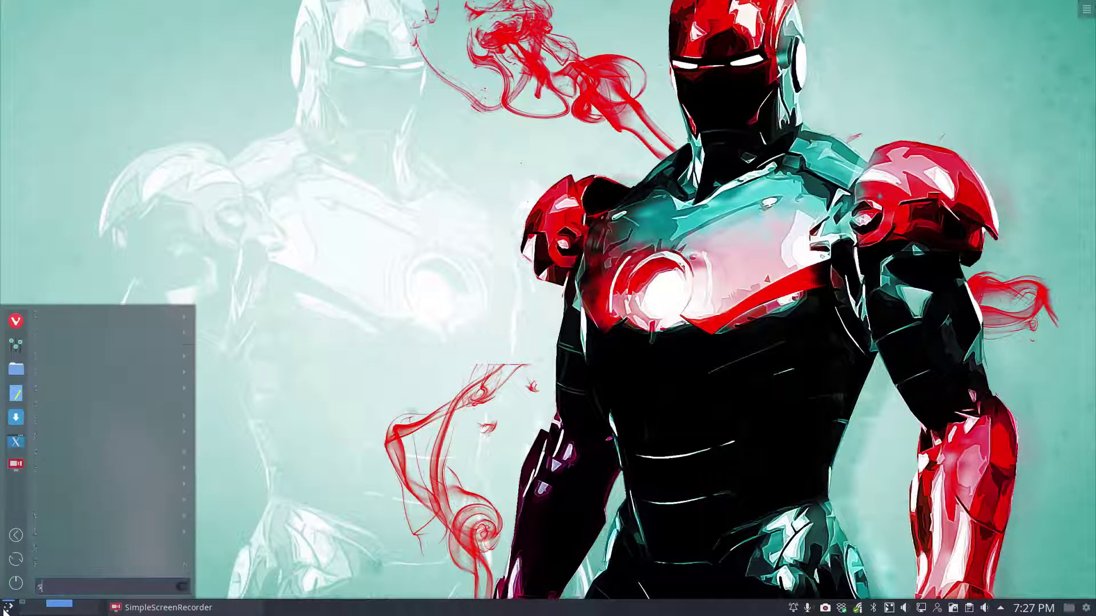
{"action": "type", "text": "oft"}
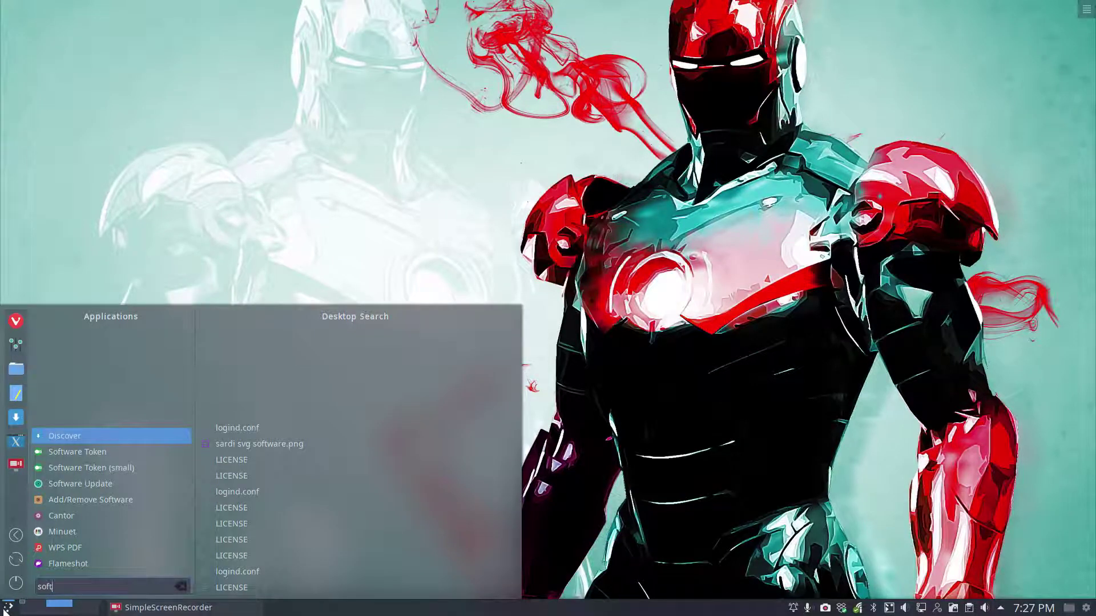
{"action": "key", "text": "Return"}
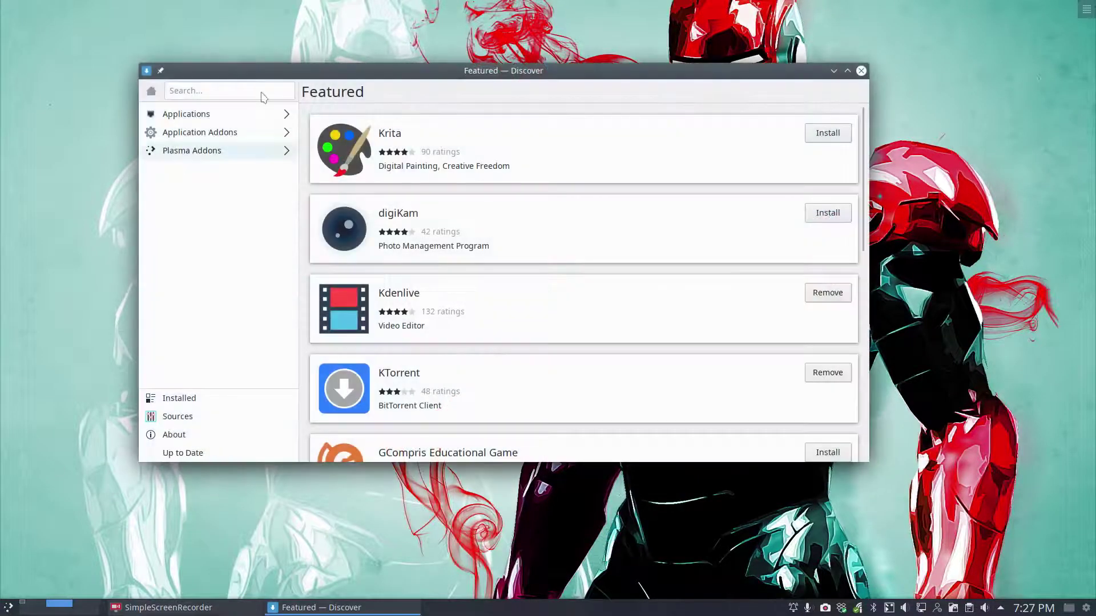
Search Discover for 'calibre' to list calibre and calibre - E-book Editor
{"action": "left_click", "coordinate": [214, 90]}
{"action": "type", "text": "cali"}
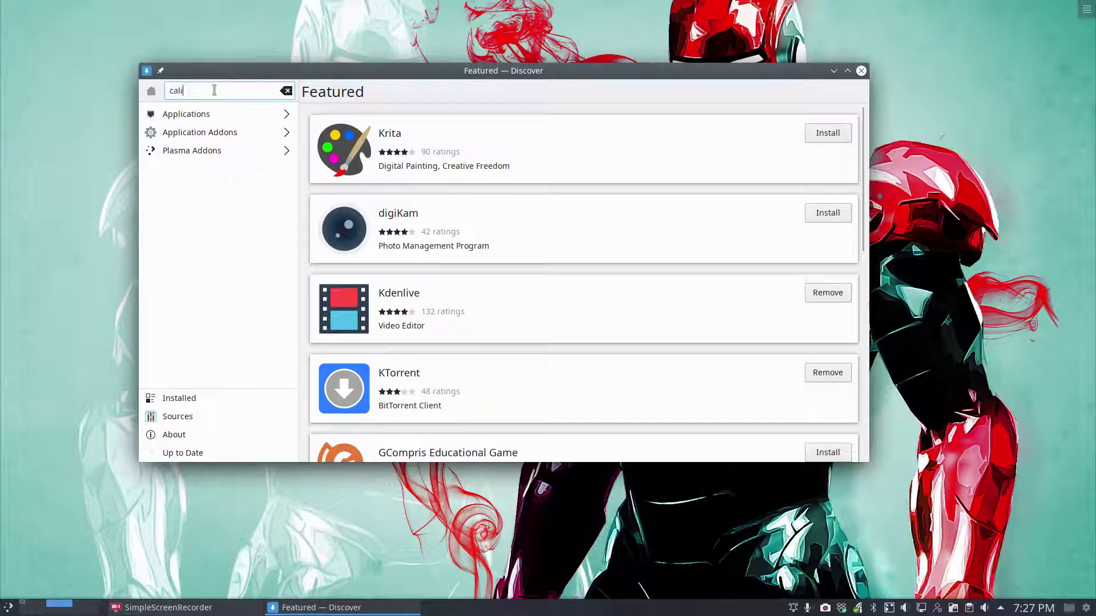
{"action": "type", "text": "bre"}
{"action": "key", "text": "Return"}
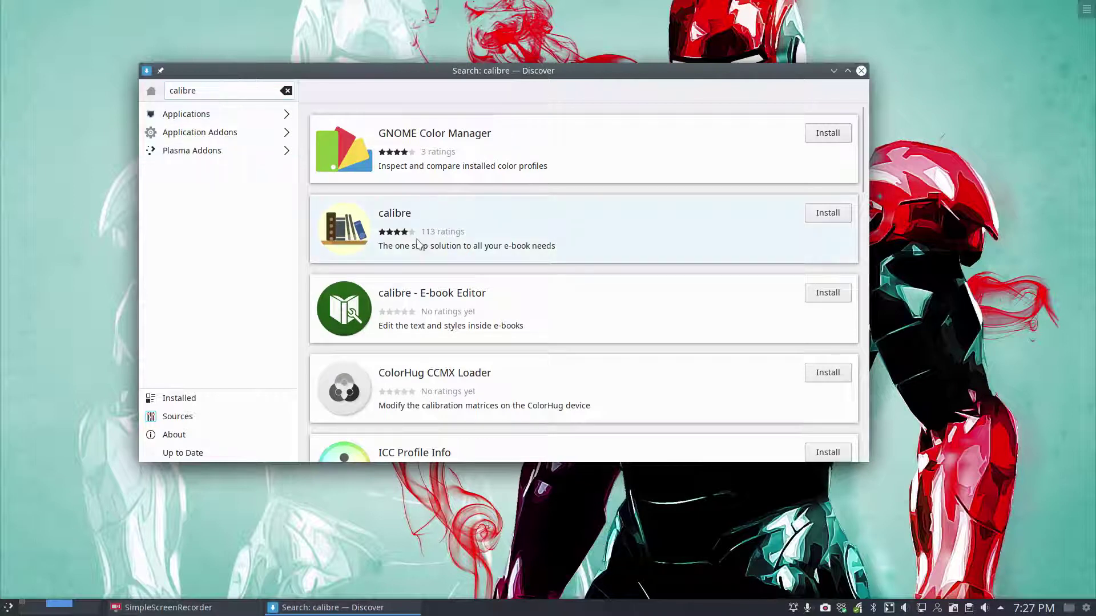
Open calibre's details page in a maximized Discover and preview its screenshots
{"action": "left_click", "coordinate": [451, 242]}
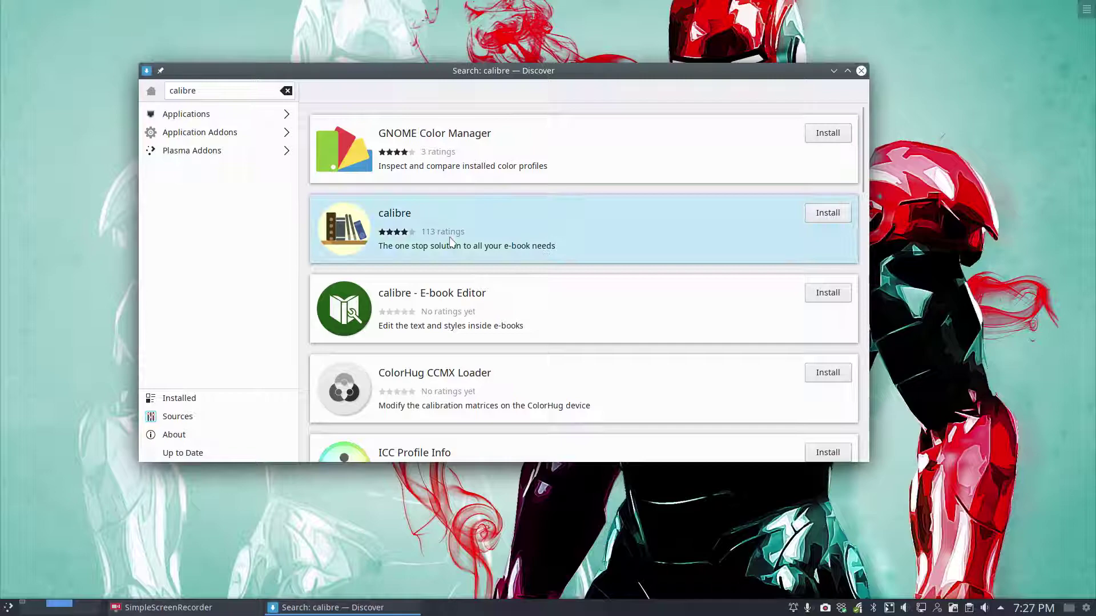
{"action": "double_click", "coordinate": [700, 73]}
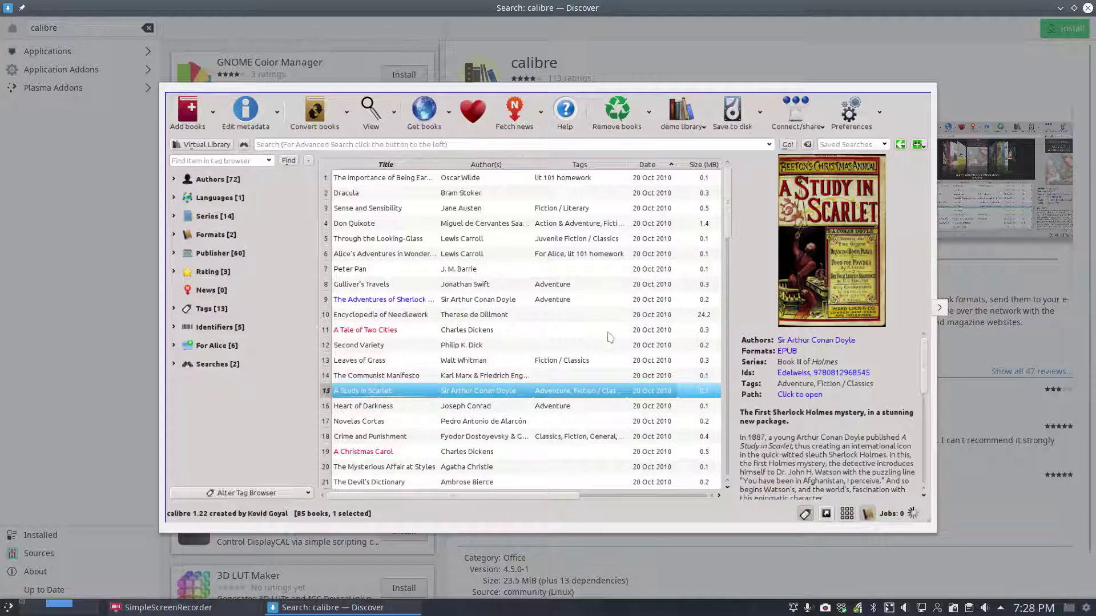
{"action": "left_click", "coordinate": [960, 96]}
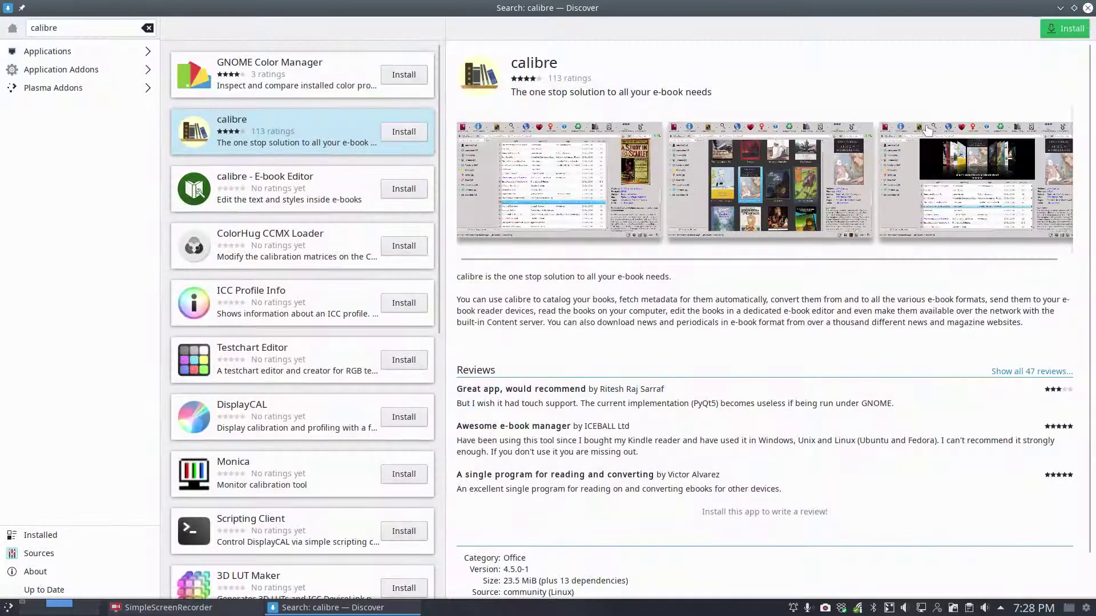
{"action": "left_click", "coordinate": [928, 130]}
{"action": "left_click", "coordinate": [979, 188]}
{"action": "left_click", "coordinate": [979, 187]}
{"action": "left_click", "coordinate": [998, 87]}
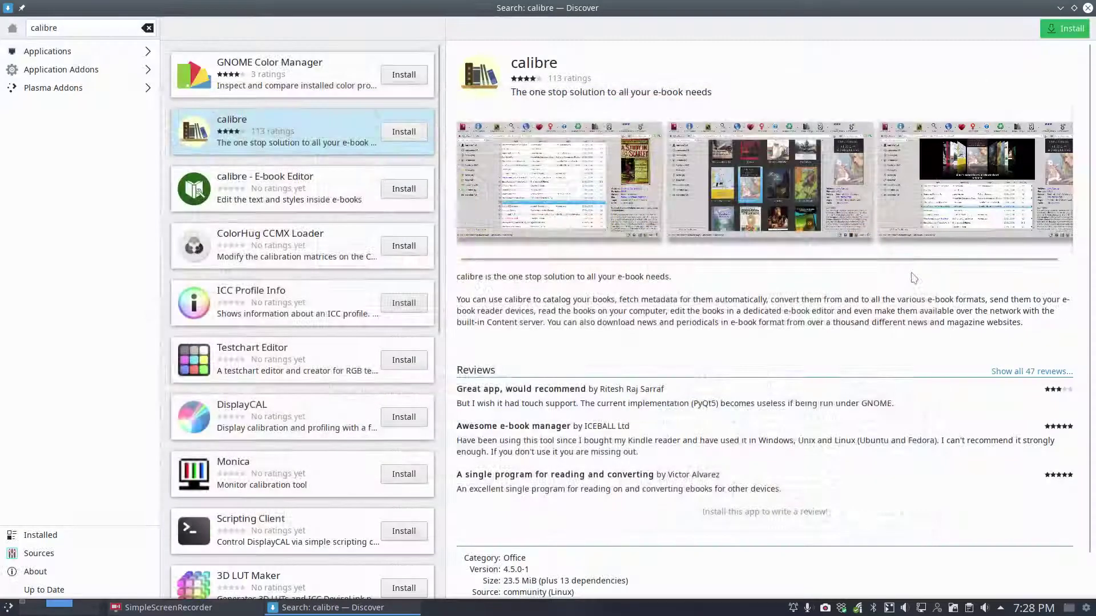
Install calibre from its details page and wait until it shows Launch
{"action": "scroll", "coordinate": [759, 354], "scroll_direction": "down", "scroll_amount": 2}
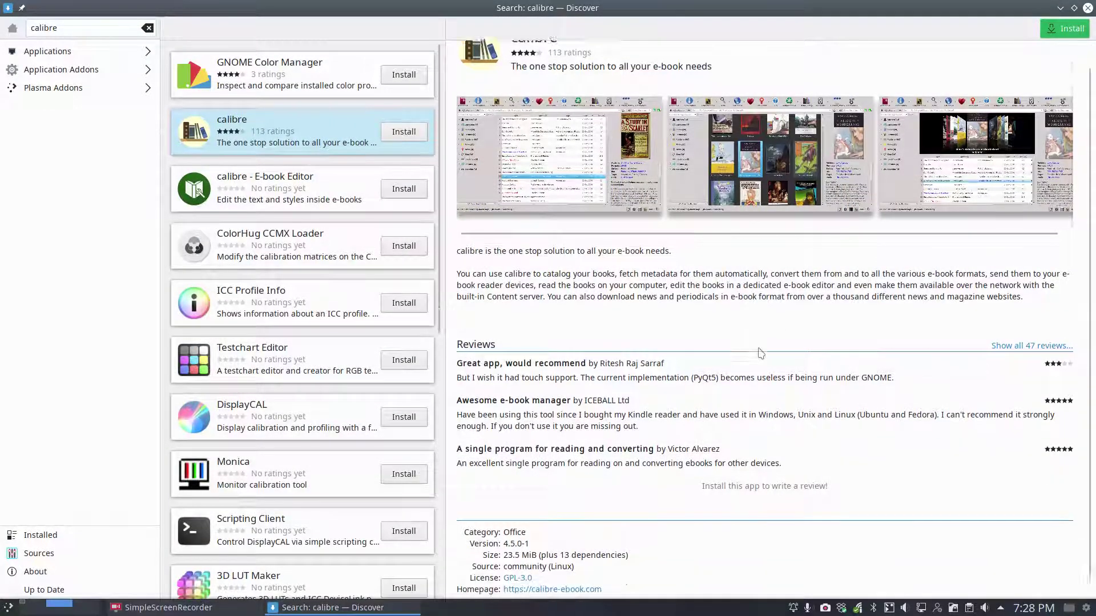
{"action": "scroll", "coordinate": [759, 355], "scroll_direction": "up", "scroll_amount": 2}
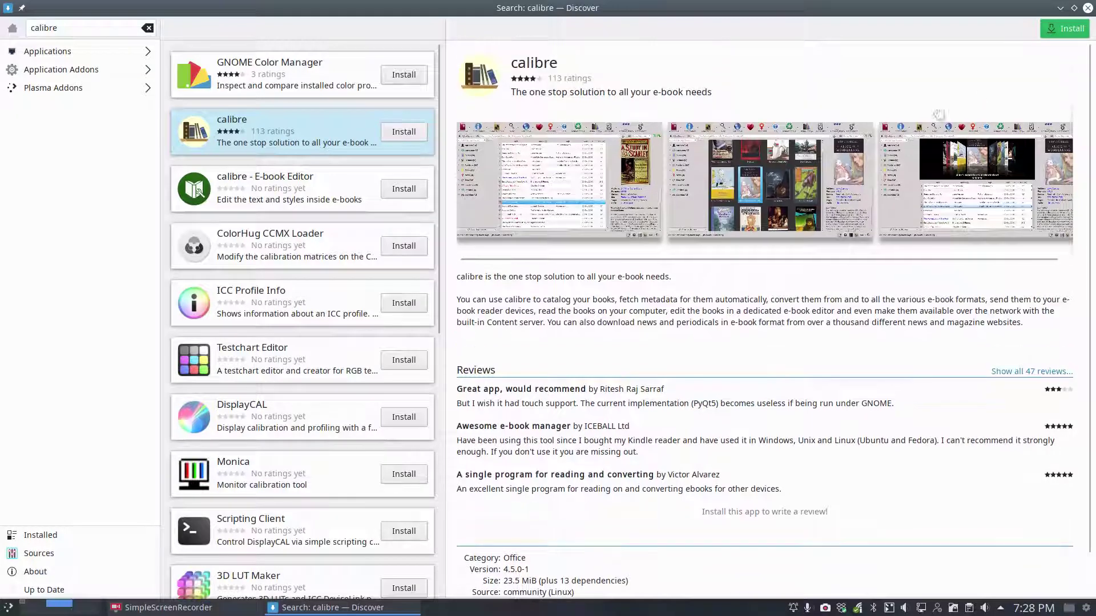
{"action": "left_click", "coordinate": [1057, 35]}
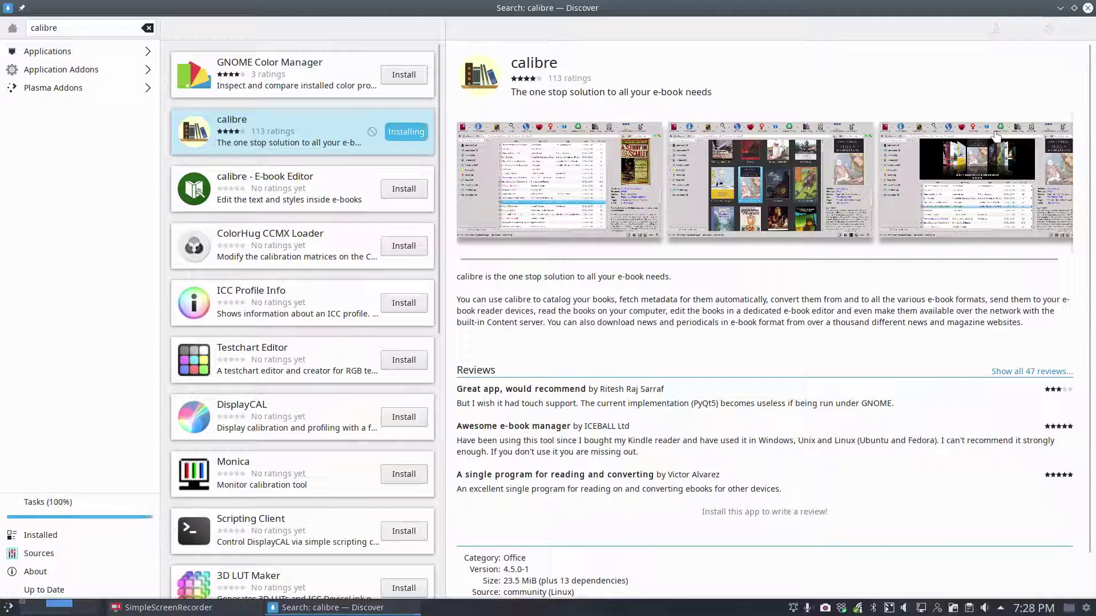
Minimize Discover, try searching 'calib' in the application launcher, then dismiss the launcher
{"action": "left_click", "coordinate": [1060, 8]}
{"action": "left_click", "coordinate": [8, 607]}
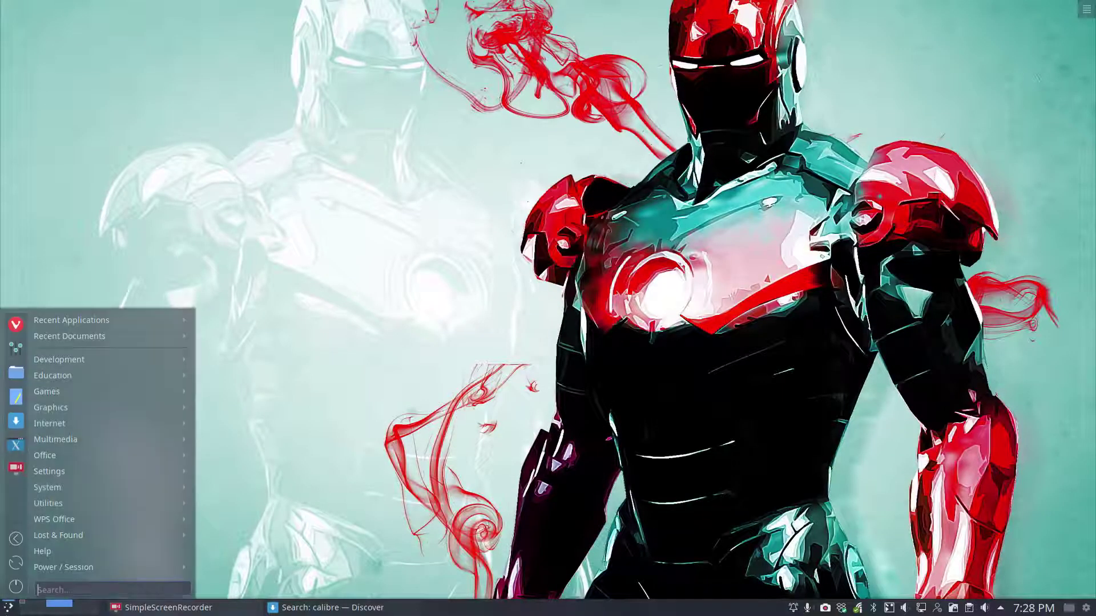
{"action": "type", "text": "calibre"}
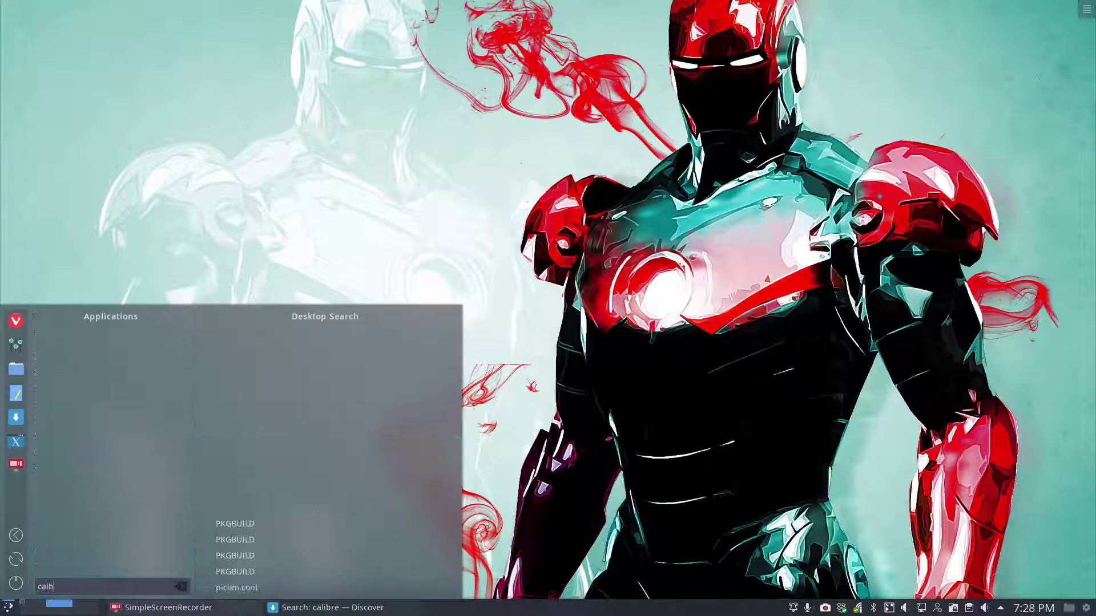
{"action": "key", "text": "Escape"}
{"action": "type", "text": "cal"}
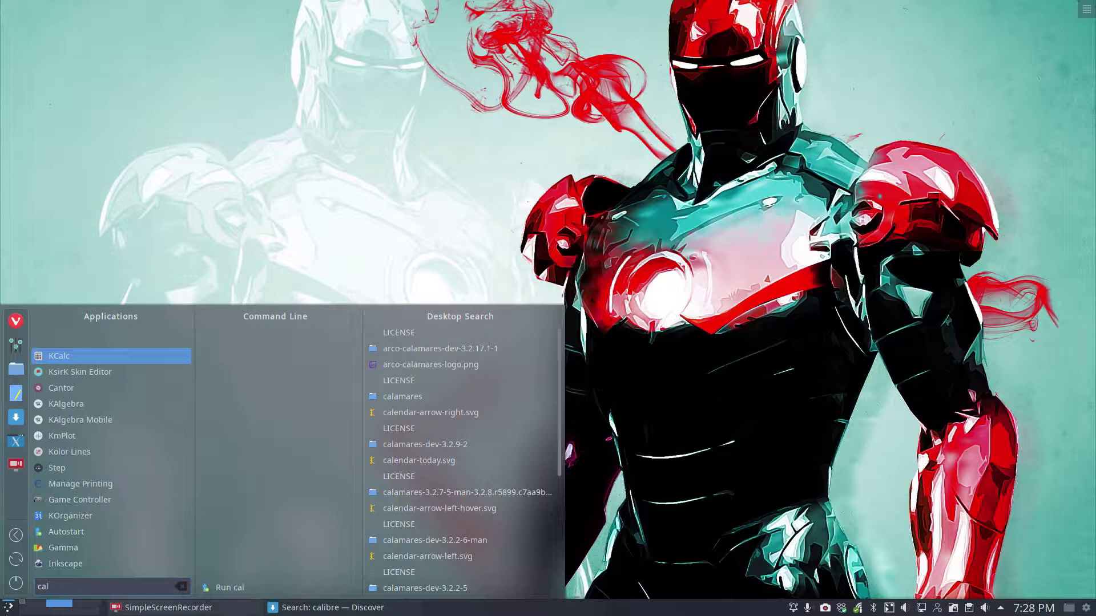
{"action": "key", "text": "BackSpace"}
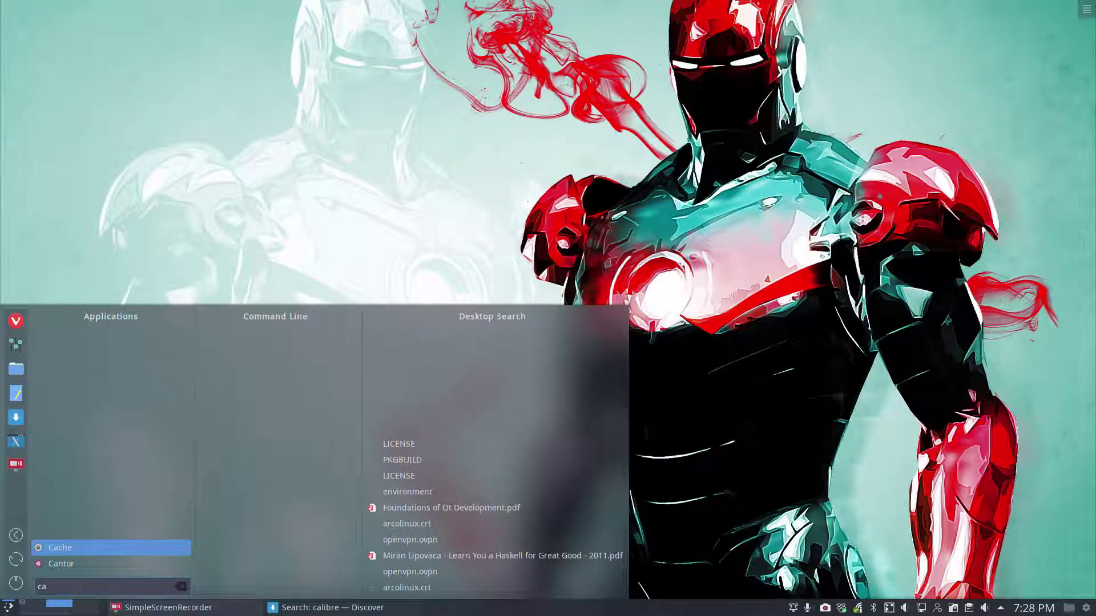
{"action": "type", "text": "lib"}
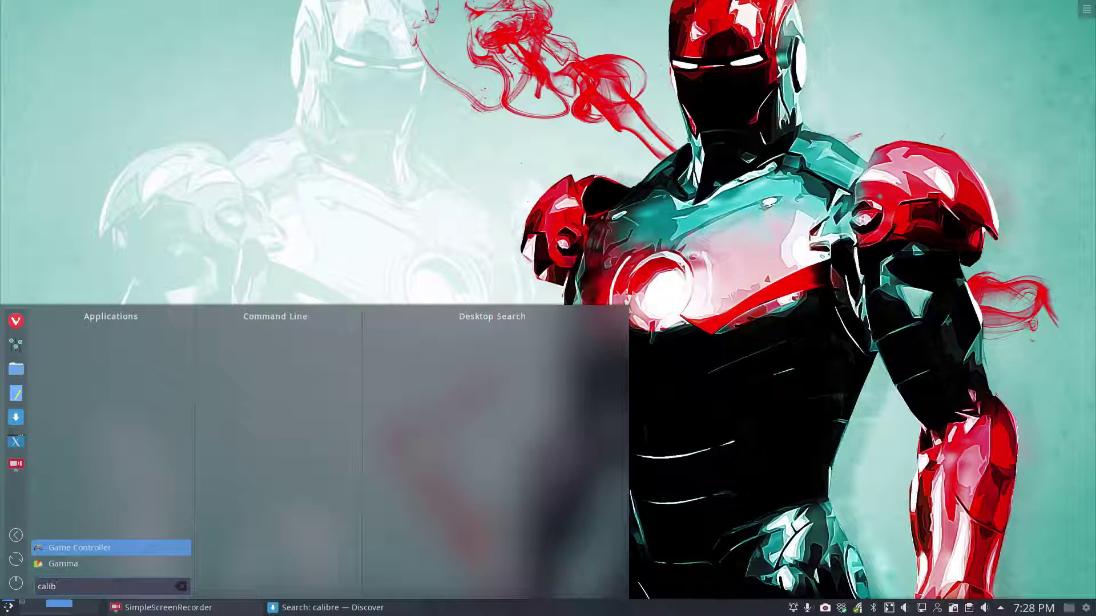
{"action": "key", "text": "Escape"}
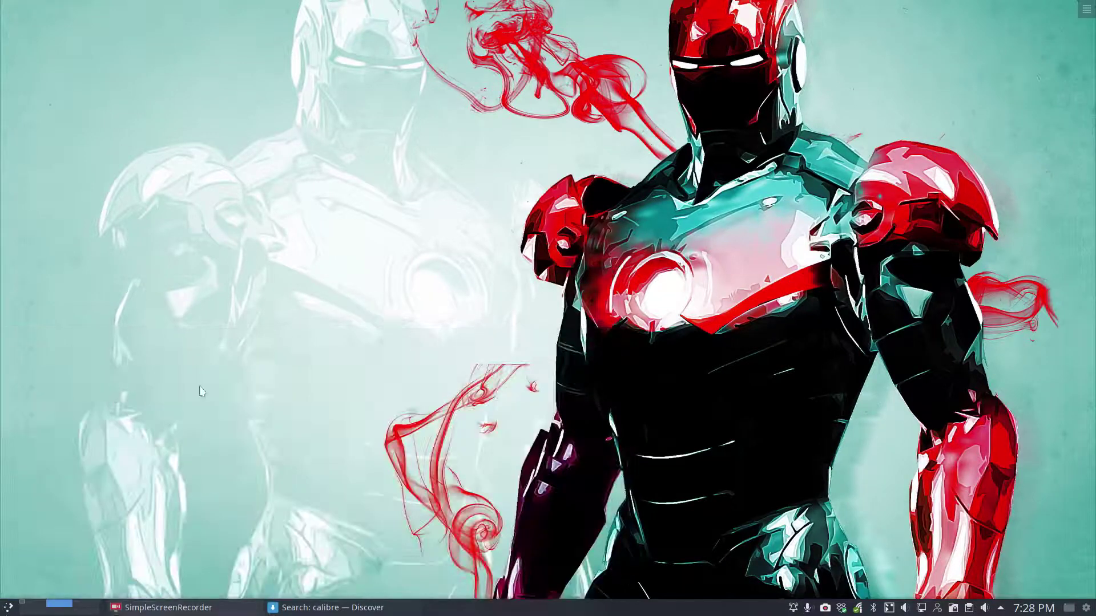
In a new Konsole, run calibre, which reports 'command not found'
{"action": "key", "text": "ctrl+alt+t"}
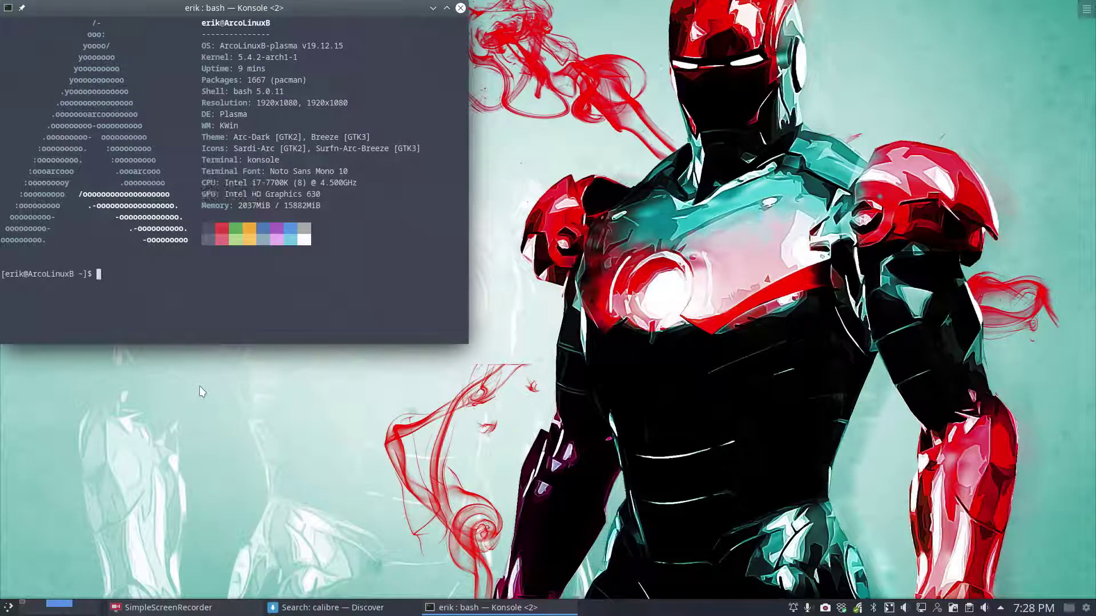
{"action": "left_click", "coordinate": [1031, 609]}
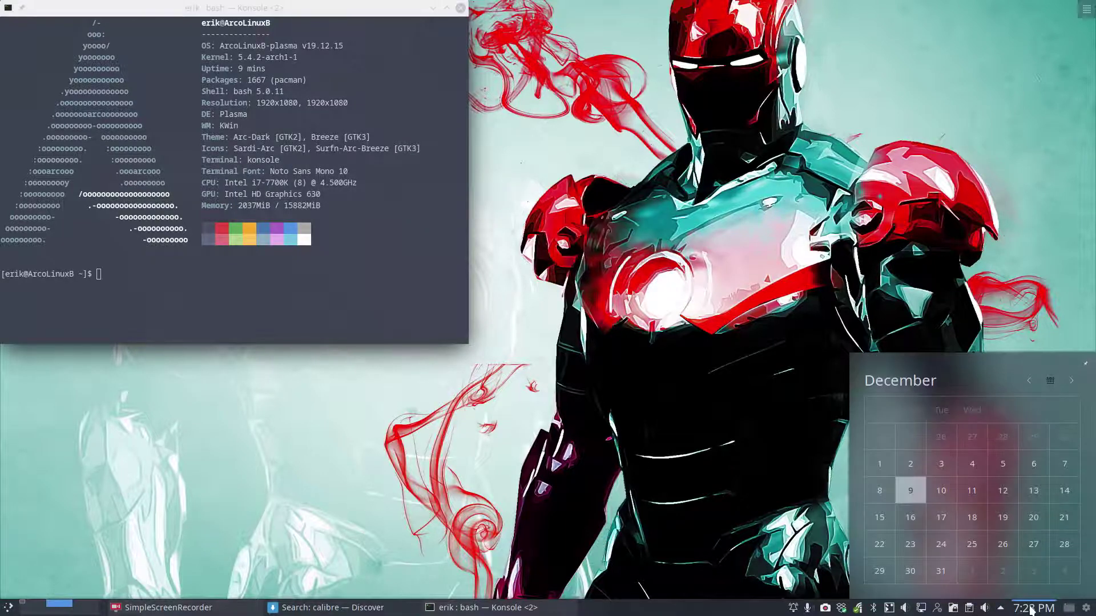
{"action": "left_click", "coordinate": [1031, 610]}
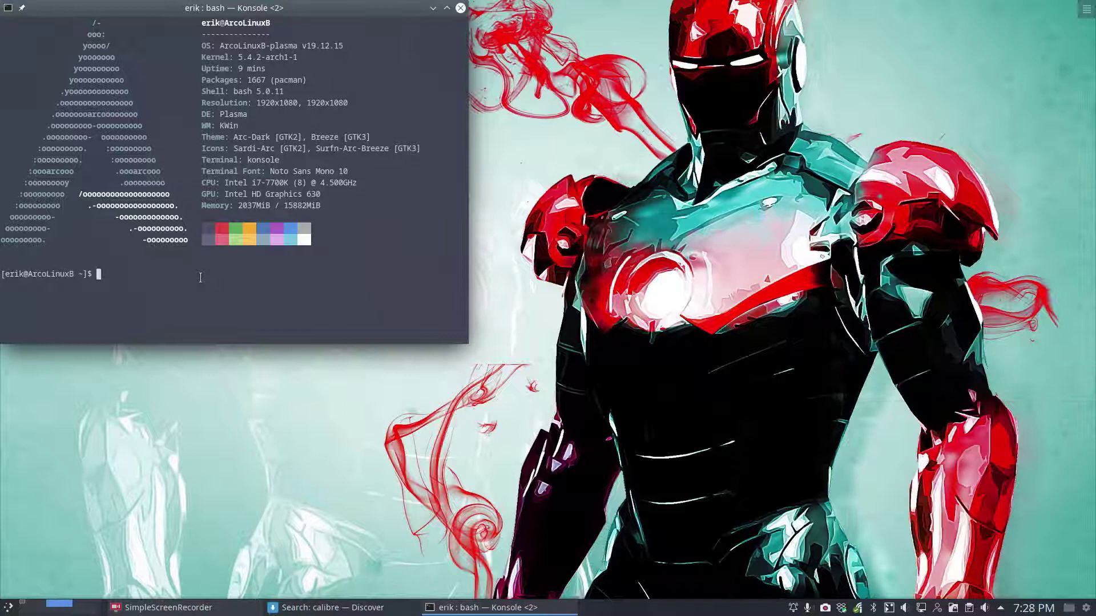
{"action": "type", "text": "calibre-alternatives"}
{"action": "key", "text": "BackSpace"}
{"action": "key", "text": "BackSpace"}
{"action": "key", "text": "BackSpace"}
{"action": "key", "text": "BackSpace"}
{"action": "key", "text": "BackSpace"}
{"action": "key", "text": "BackSpace"}
{"action": "key", "text": "BackSpace"}
{"action": "key", "text": "BackSpace"}
{"action": "key", "text": "BackSpace"}
{"action": "key", "text": "BackSpace"}
{"action": "key", "text": "BackSpace"}
{"action": "key", "text": "BackSpace"}
{"action": "key", "text": "BackSpace"}
{"action": "key", "text": "BackSpace"}
{"action": "key", "text": "Return"}
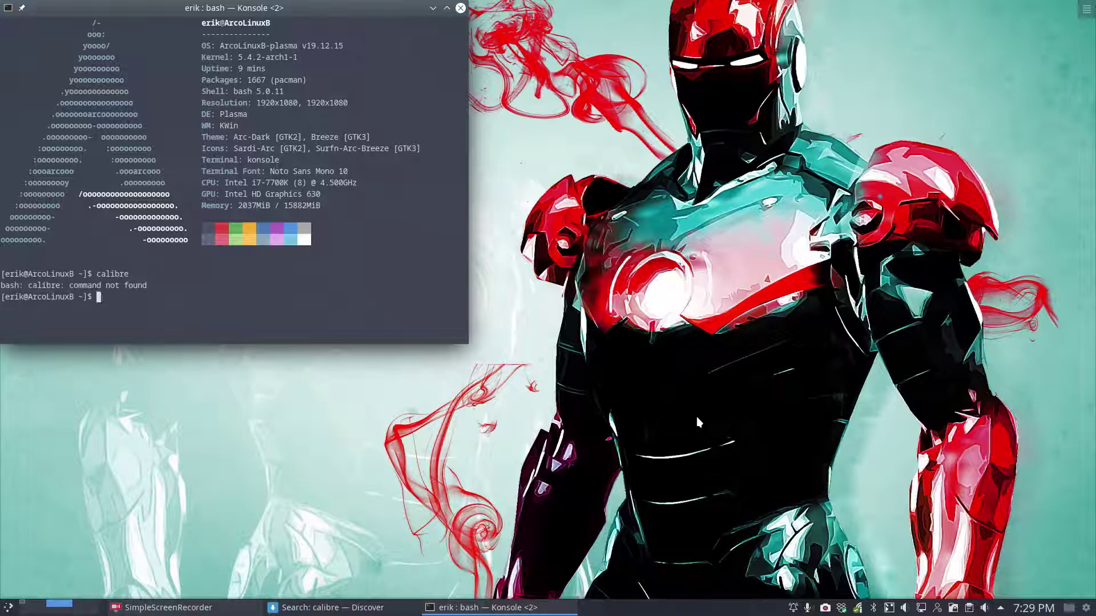
Run calibre-alternatives to show its python2/python3 usage help and move the terminal centre-right
{"action": "type", "text": "calib"}
{"action": "key", "text": "Tab"}
{"action": "key", "text": "Return"}
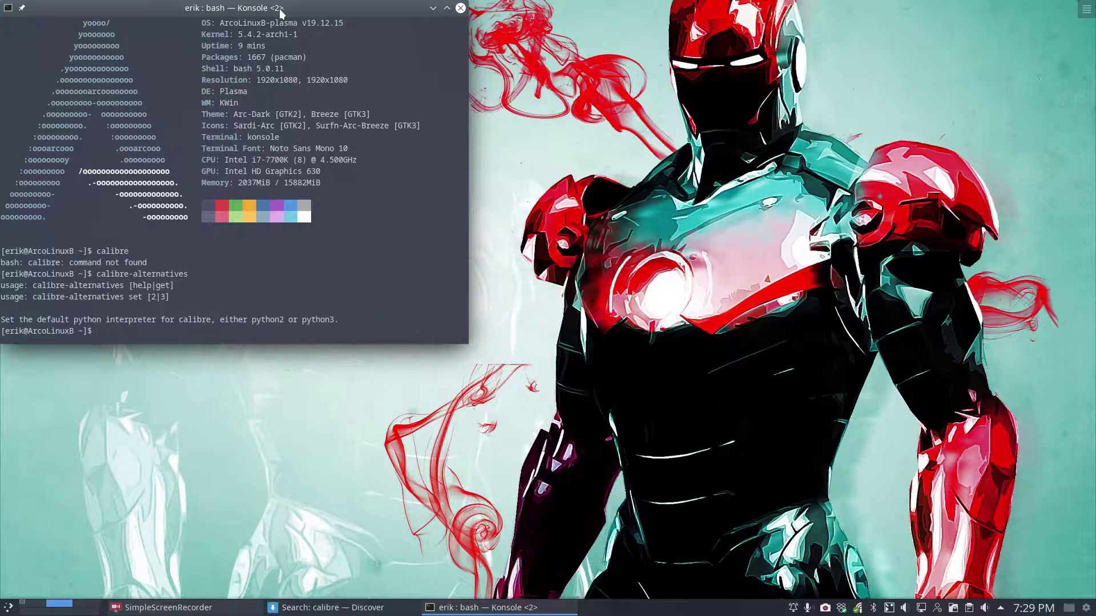
{"action": "left_click_drag", "start_coordinate": [281, 13], "coordinate": [726, 186]}
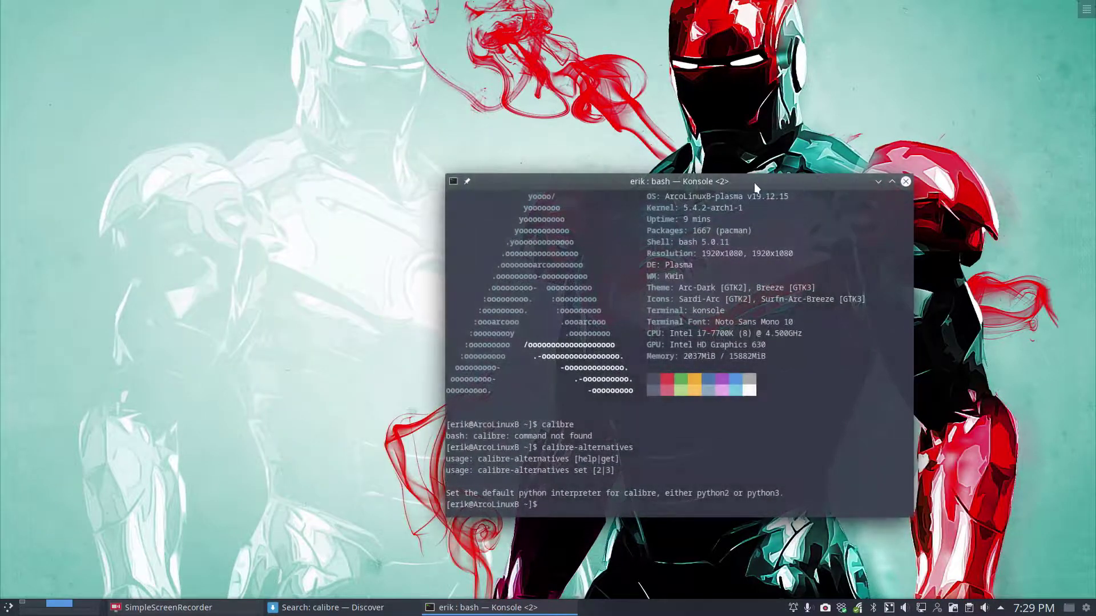
Open Chromium and search the web for 'aur calibre'
{"action": "left_click", "coordinate": [282, 463]}
{"action": "key", "text": "ctrl+alt+g"}
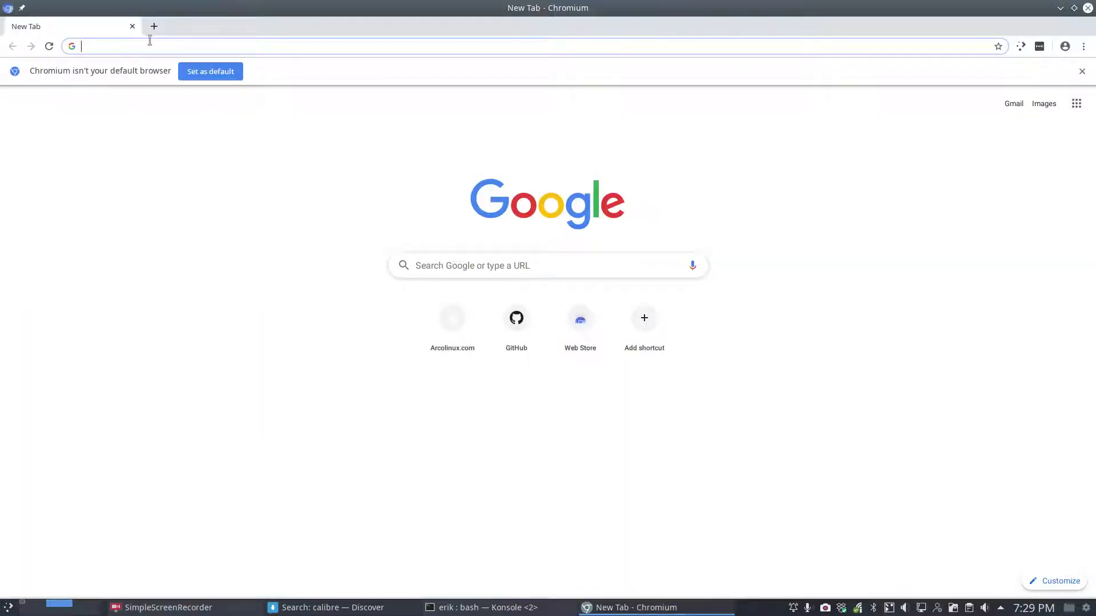
{"action": "type", "text": "aur cal"}
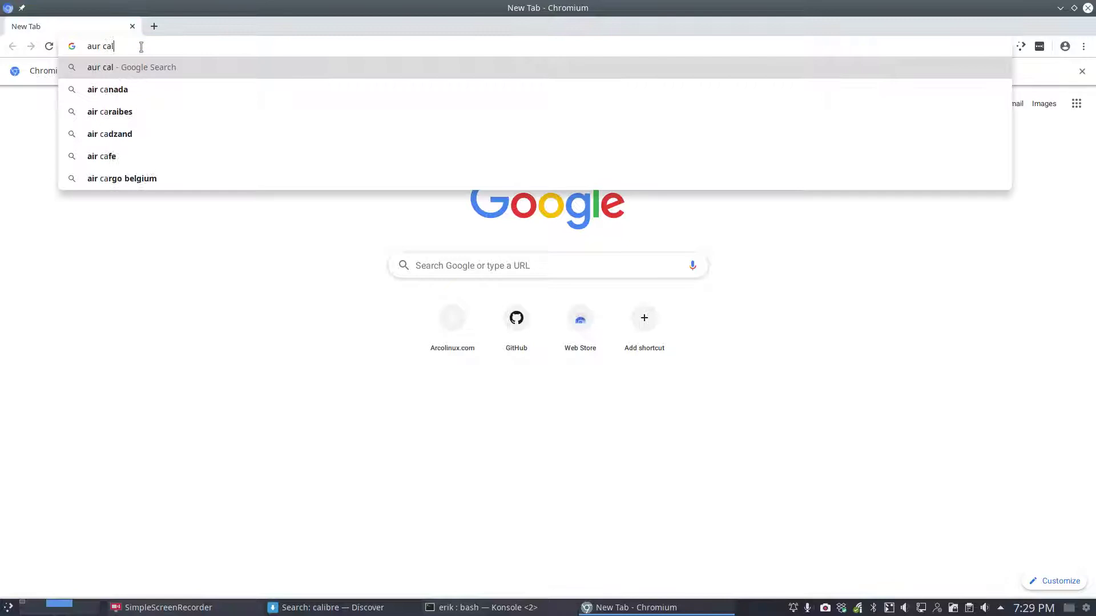
{"action": "type", "text": "ibre"}
{"action": "key", "text": "Return"}
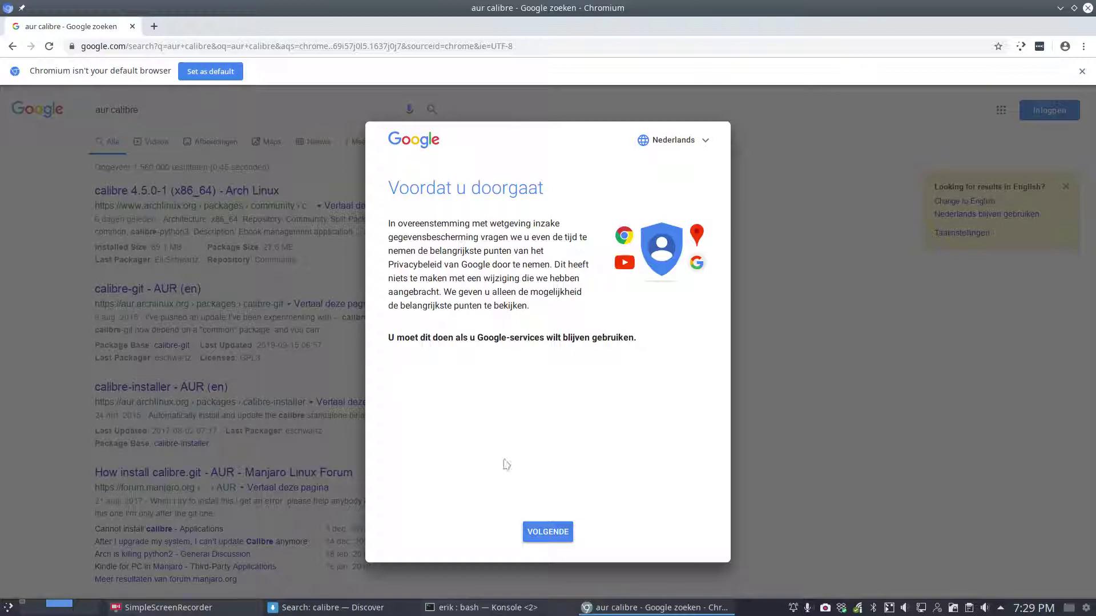
Accept Google's consent notice and open the Arch Linux calibre 4.5.0-1 package page
{"action": "left_click", "coordinate": [539, 531]}
{"action": "left_click", "coordinate": [547, 532]}
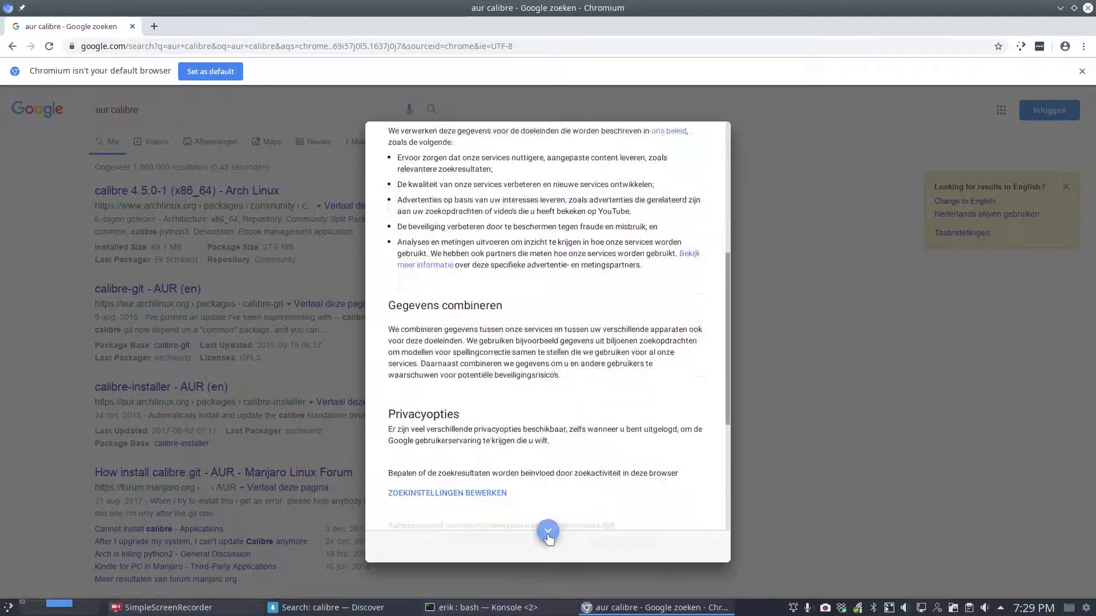
{"action": "left_click", "coordinate": [660, 552]}
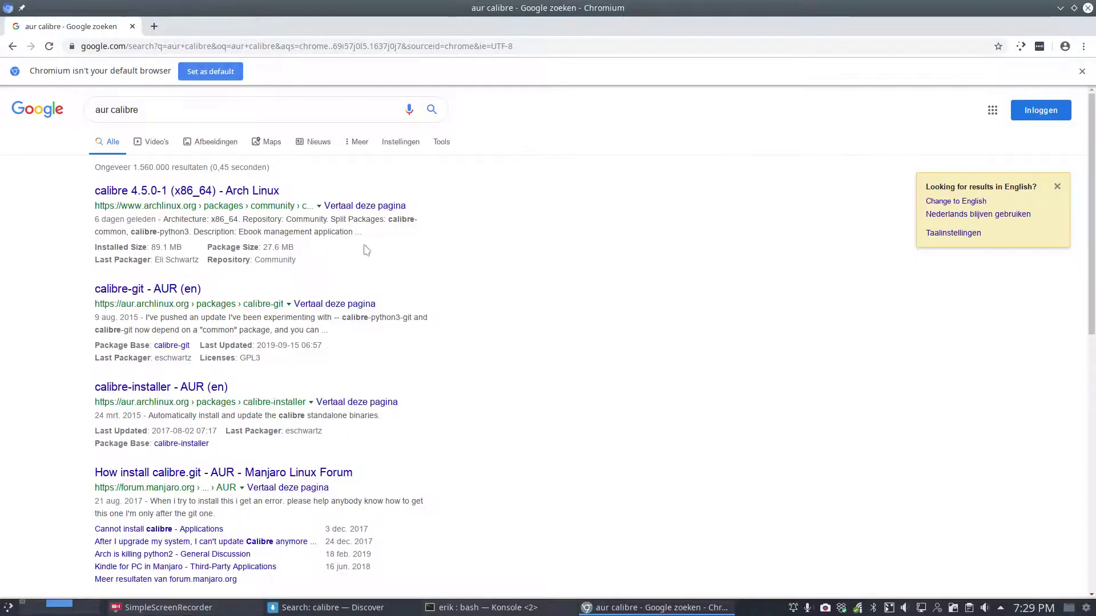
{"action": "left_click", "coordinate": [180, 192]}
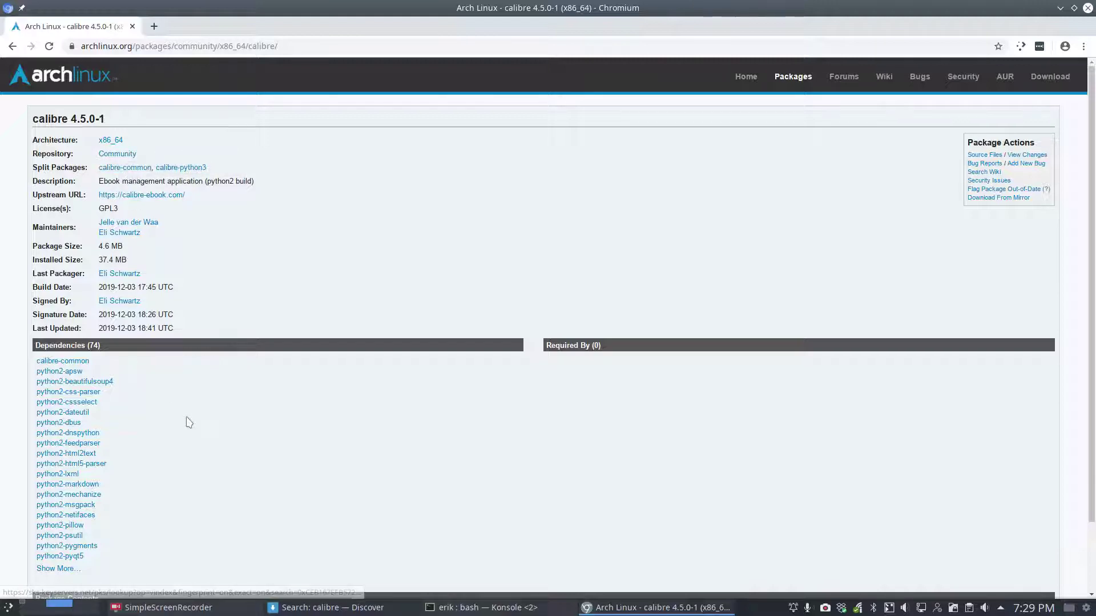
{"action": "scroll", "coordinate": [188, 423], "scroll_direction": "down", "scroll_amount": 3}
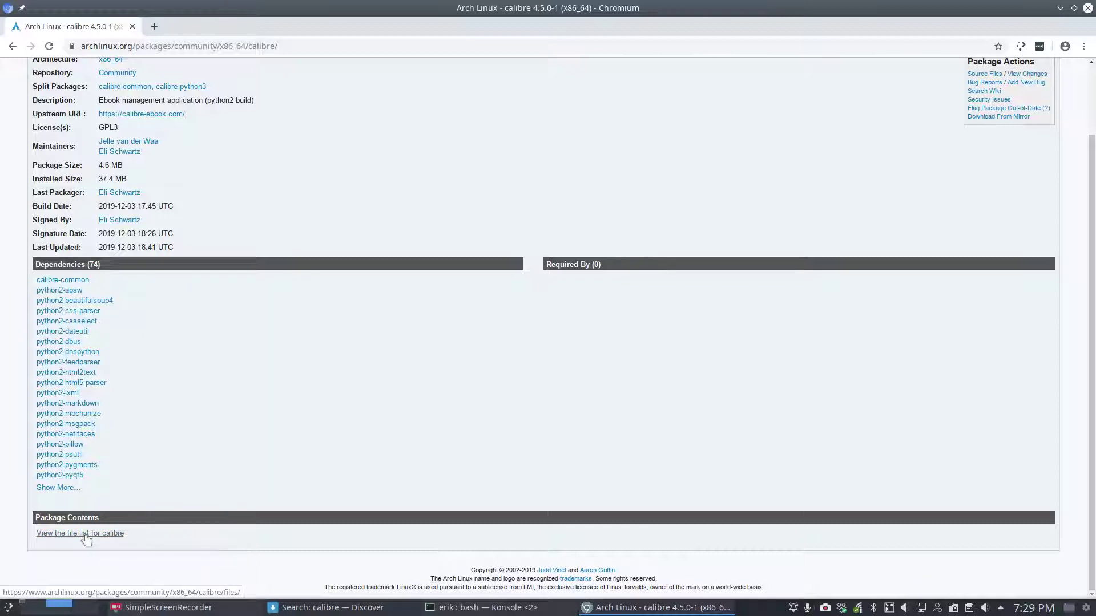
Run 'yay calibre', choose package 1 (community calibre), enter the sudo password and confirm installation
{"action": "key", "text": "ctrl+alt+t"}
{"action": "type", "text": "yay ca"}
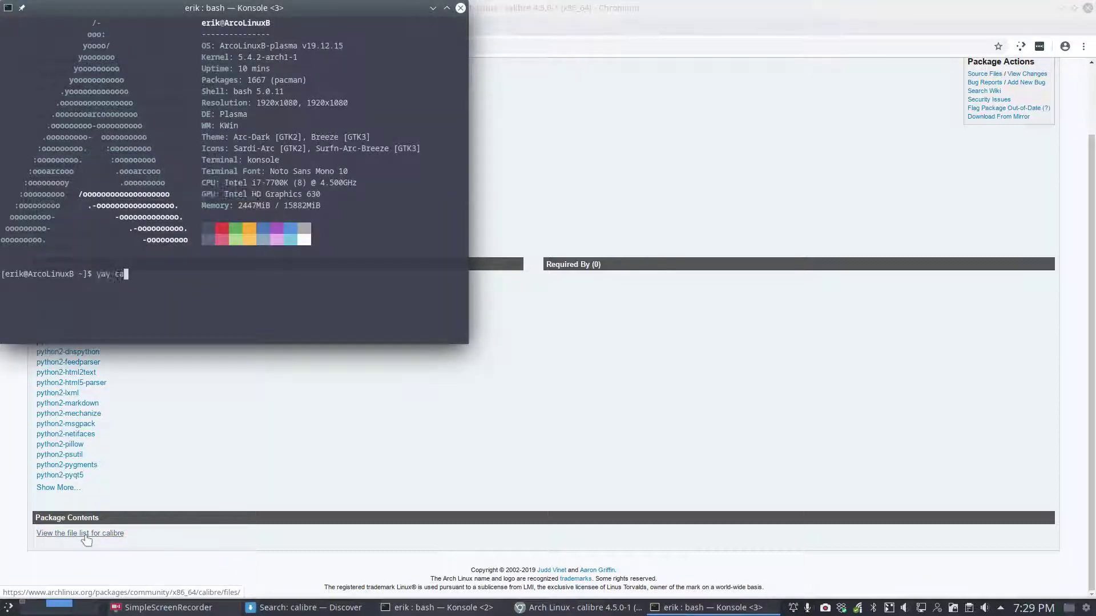
{"action": "type", "text": "libre"}
{"action": "key", "text": "Return"}
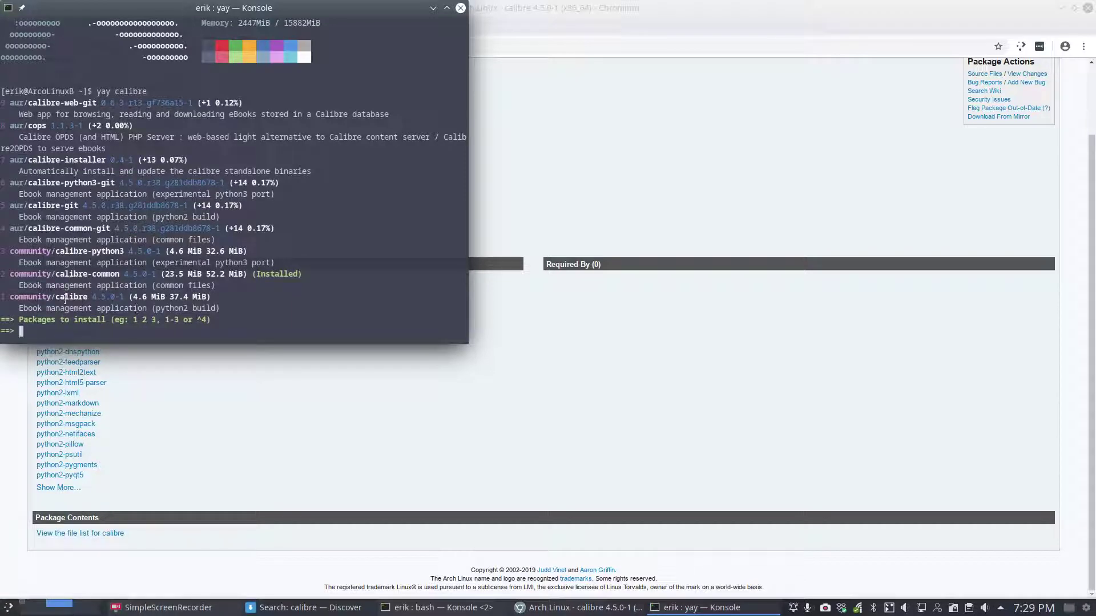
{"action": "left_click_drag", "start_coordinate": [55, 297], "coordinate": [105, 296]}
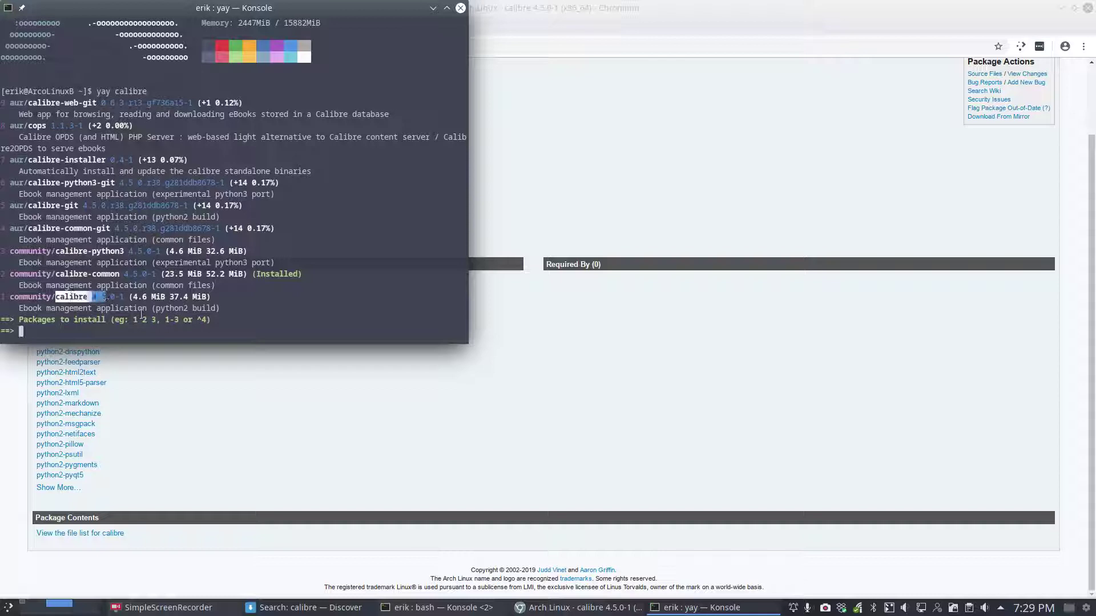
{"action": "type", "text": "1"}
{"action": "key", "text": "Return"}
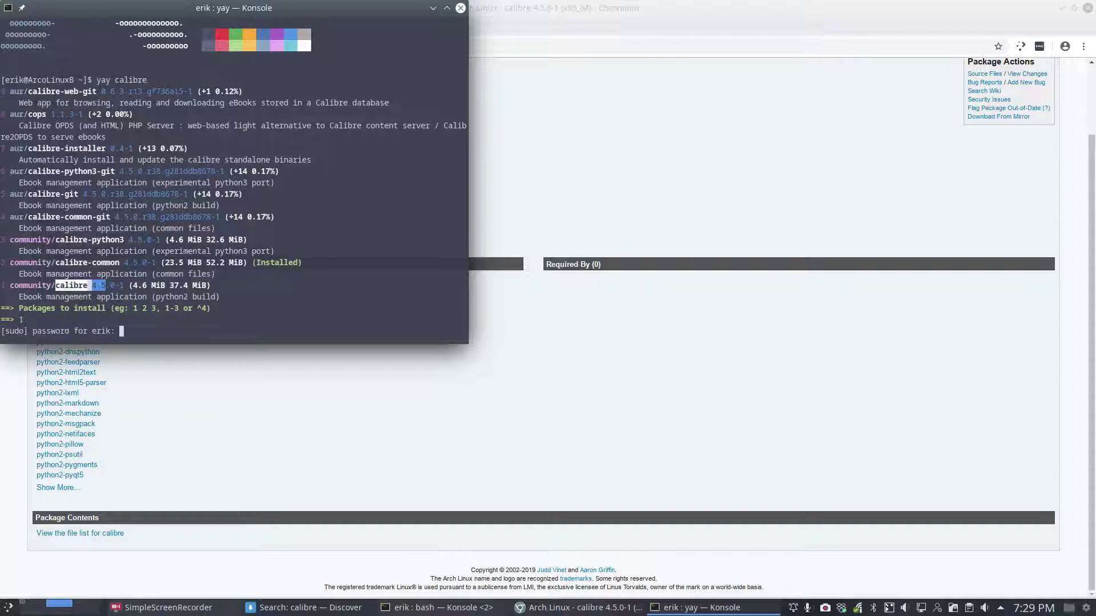
{"action": "key", "text": "Return"}
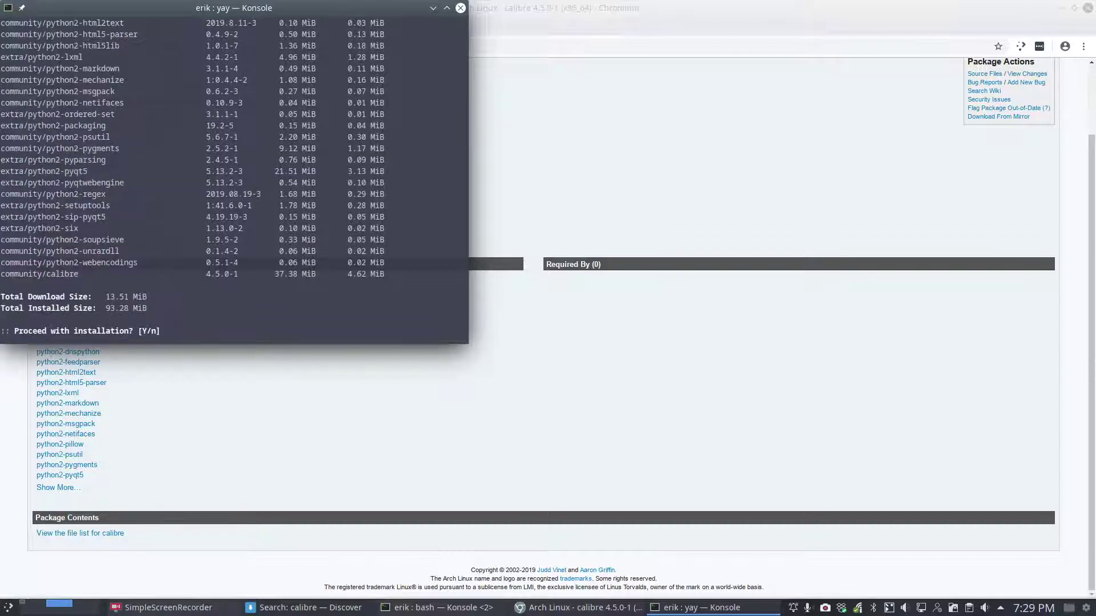
{"action": "key", "text": "Return"}
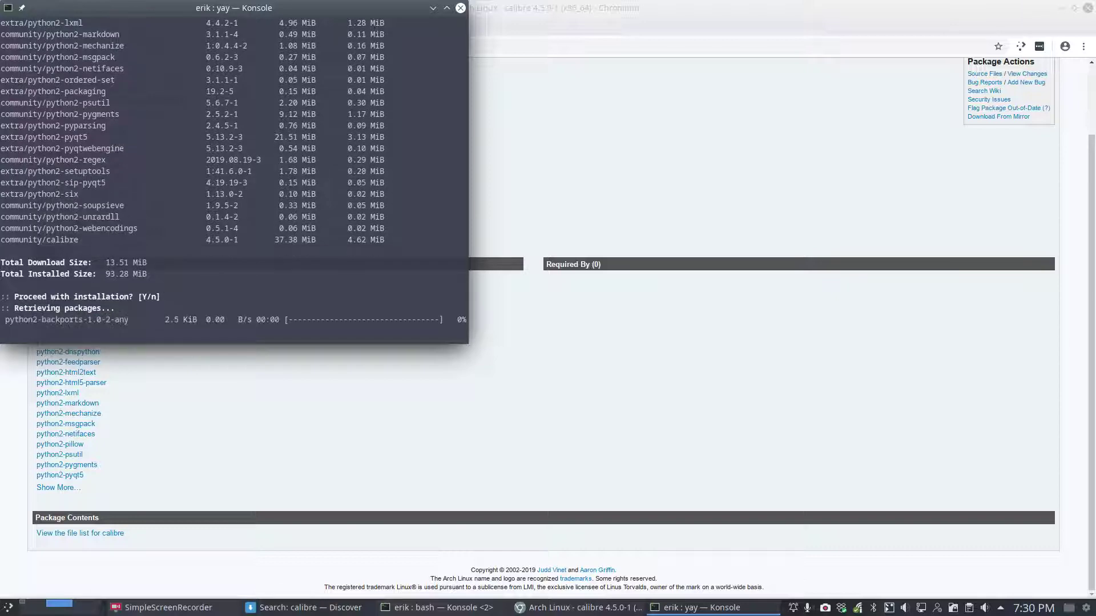
{"action": "left_click_drag", "start_coordinate": [229, 8], "coordinate": [545, 119]}
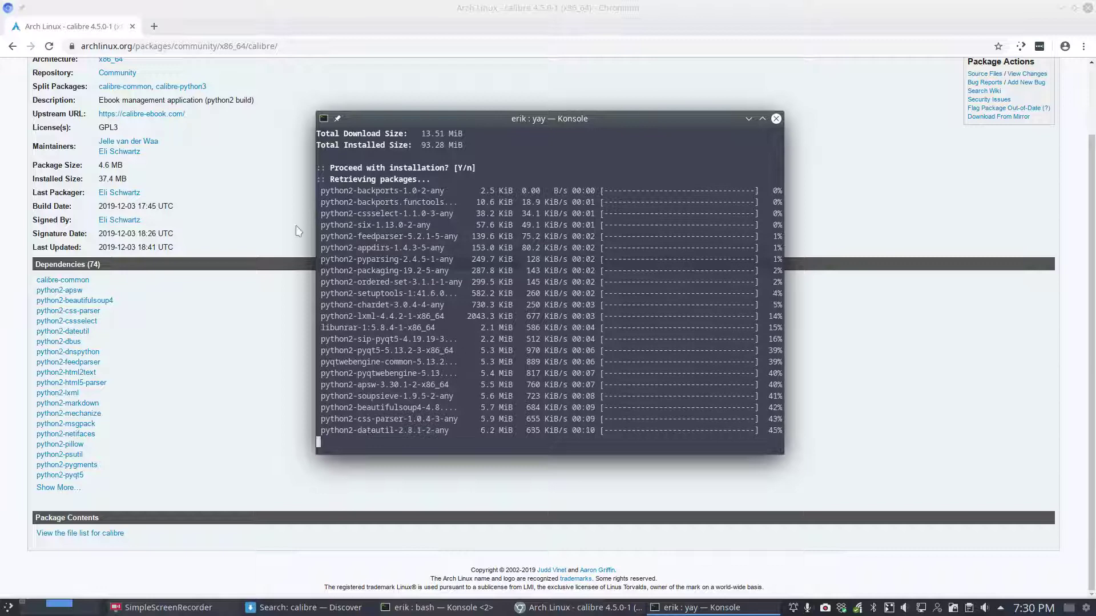
Scroll back through the yay output to review the calibre-python3 and AUR calibre entries
{"action": "scroll", "coordinate": [288, 231], "scroll_direction": "up", "scroll_amount": 2}
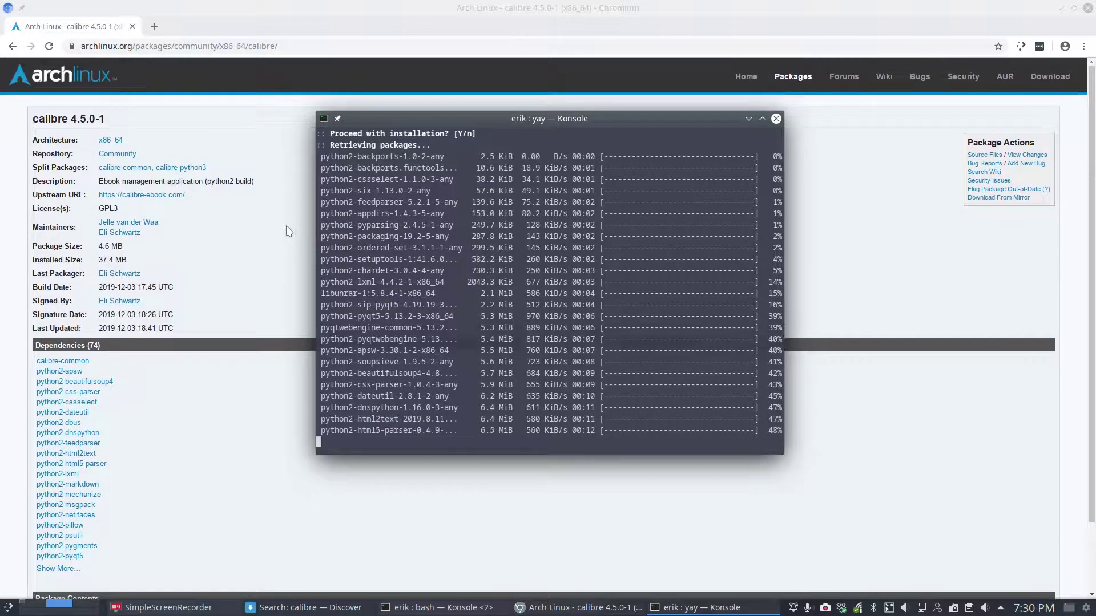
{"action": "scroll", "coordinate": [413, 197], "scroll_direction": "up", "scroll_amount": 20}
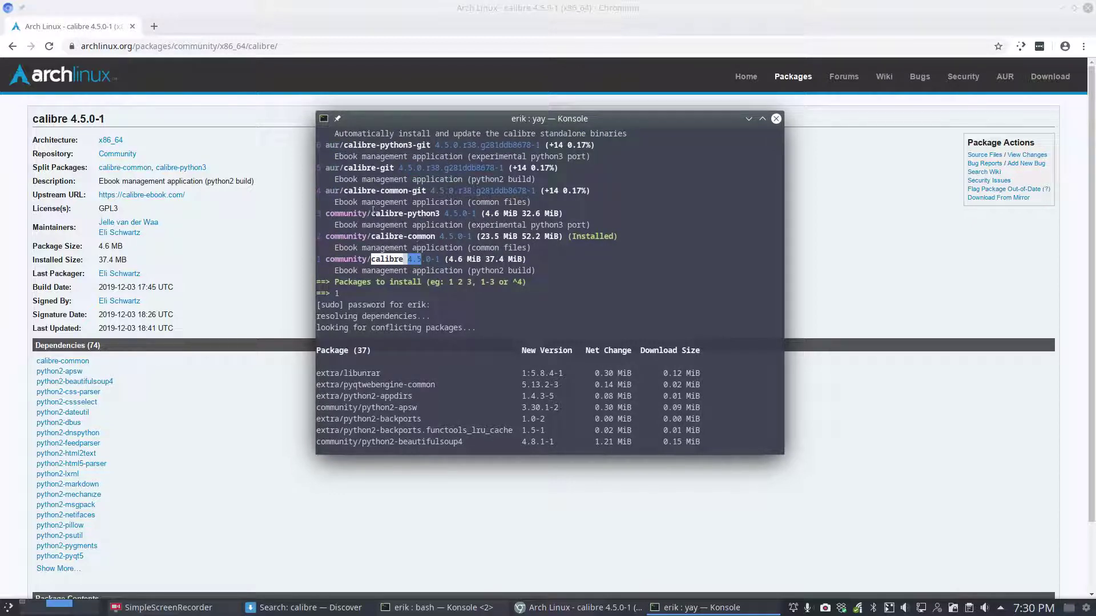
{"action": "left_click_drag", "start_coordinate": [371, 213], "coordinate": [594, 225]}
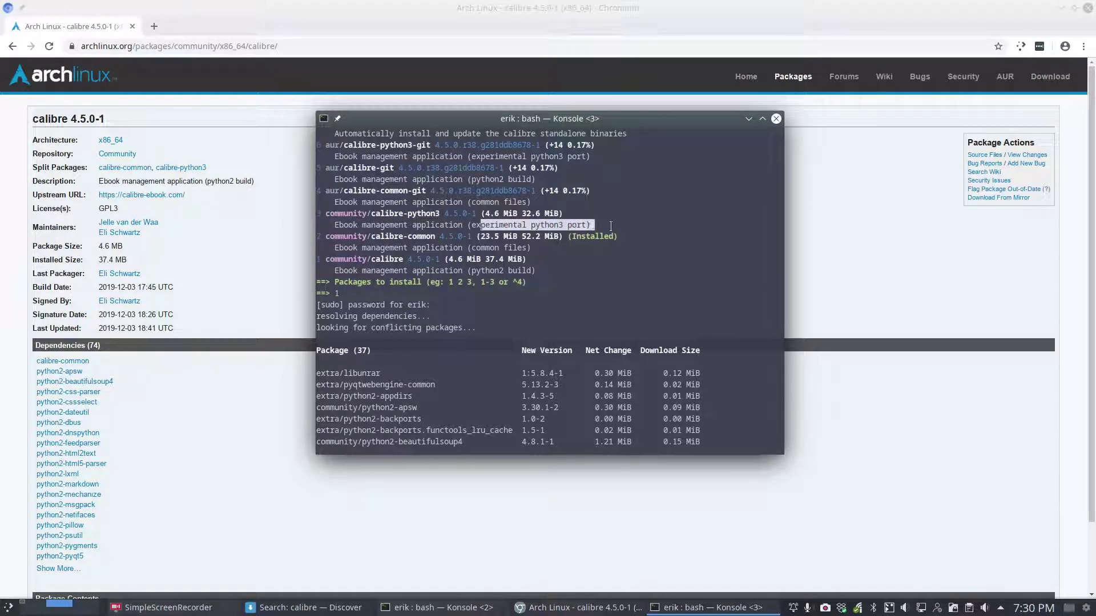
{"action": "scroll", "coordinate": [611, 226], "scroll_direction": "up", "scroll_amount": 2}
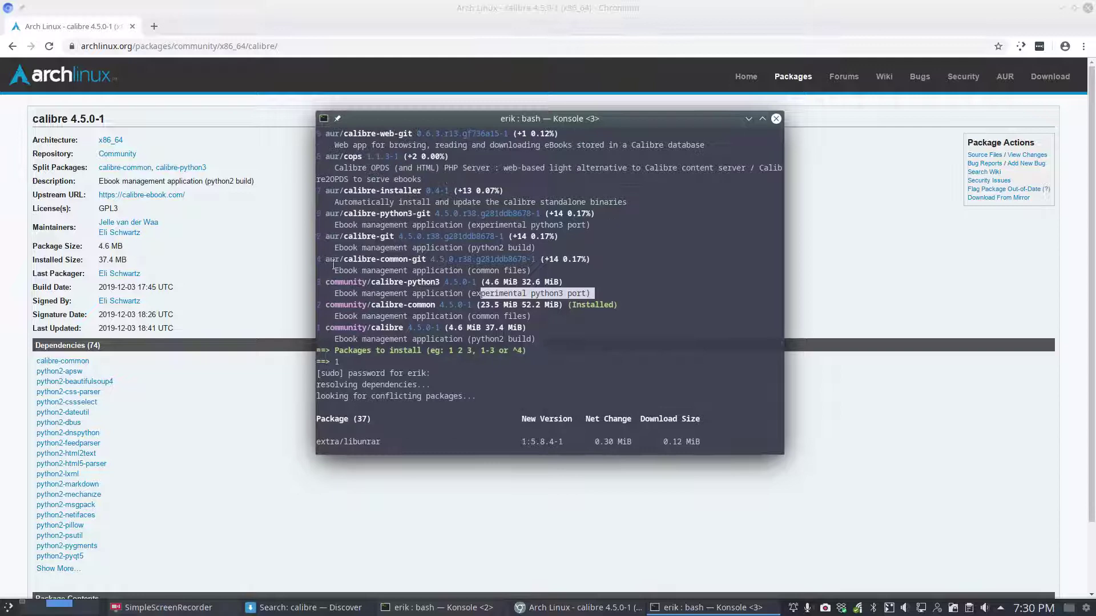
{"action": "left_click_drag", "start_coordinate": [334, 265], "coordinate": [461, 259]}
{"action": "left_click", "coordinate": [599, 258]}
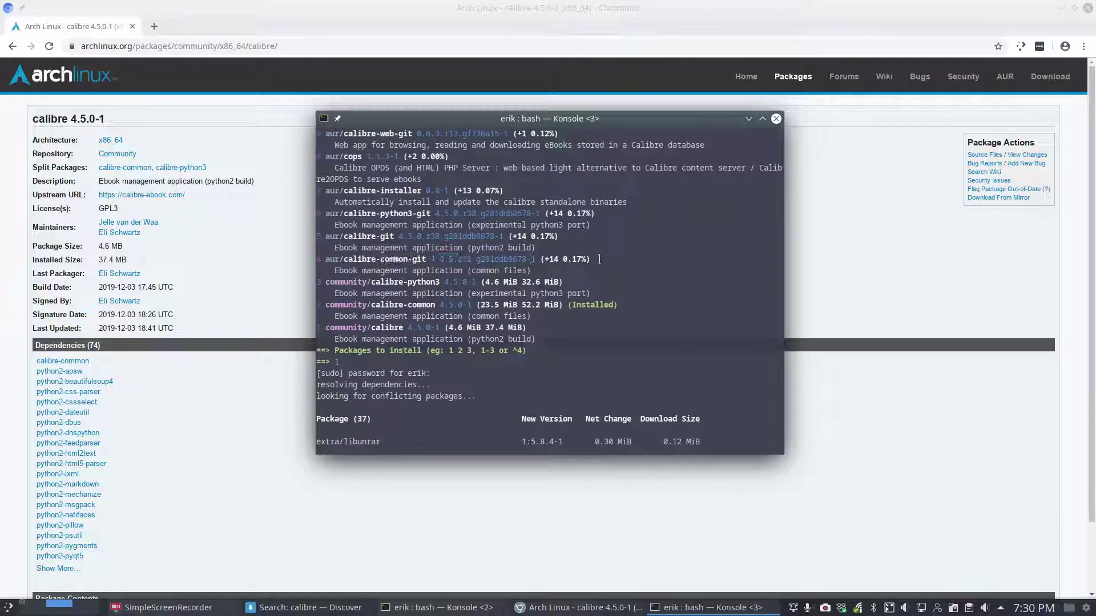
{"action": "left_click_drag", "start_coordinate": [600, 258], "coordinate": [315, 153]}
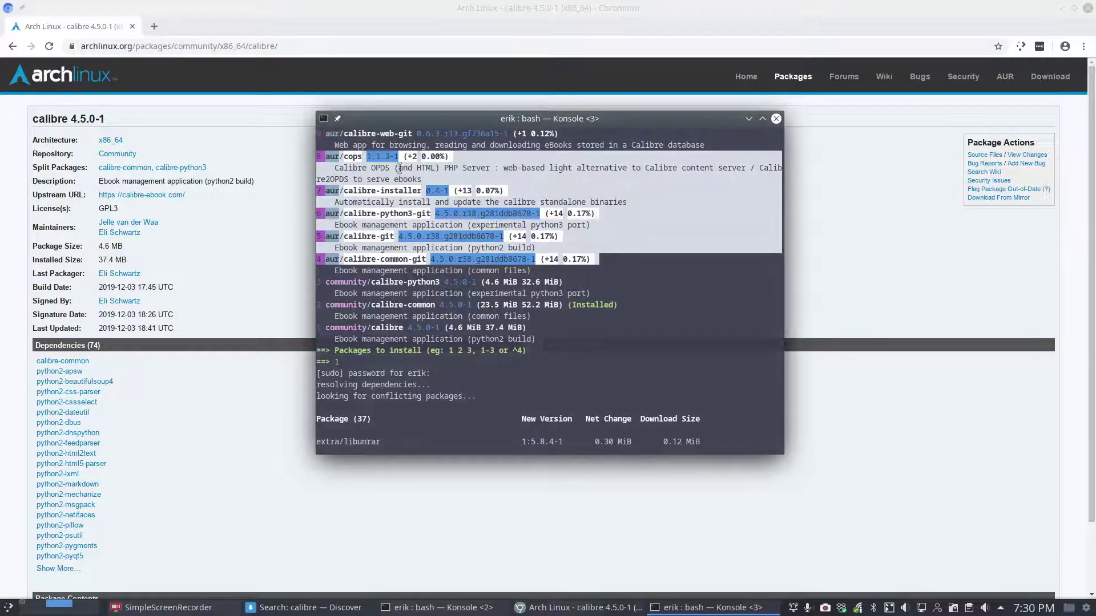
{"action": "left_click", "coordinate": [521, 274]}
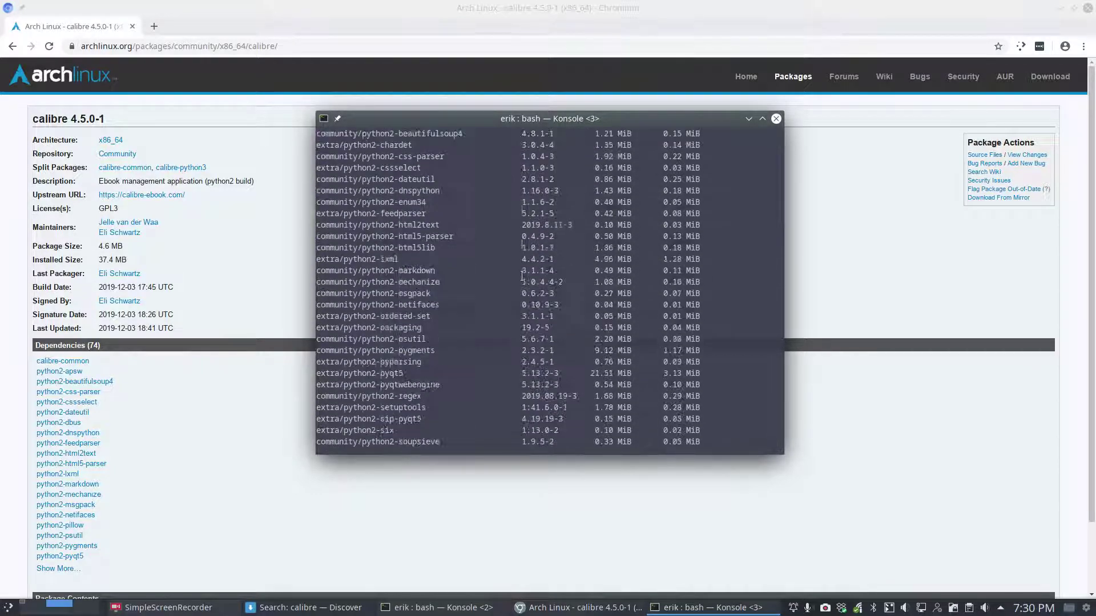
{"action": "key", "text": "Return"}
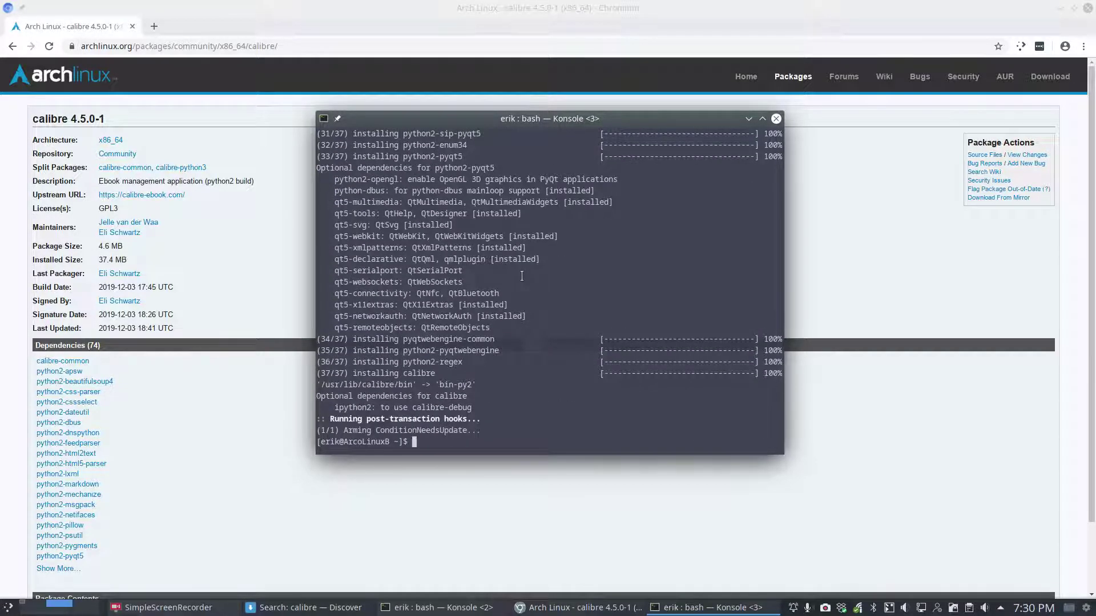
Launch the newly installed calibre from the terminal with tab completion
{"action": "left_click", "coordinate": [8, 608]}
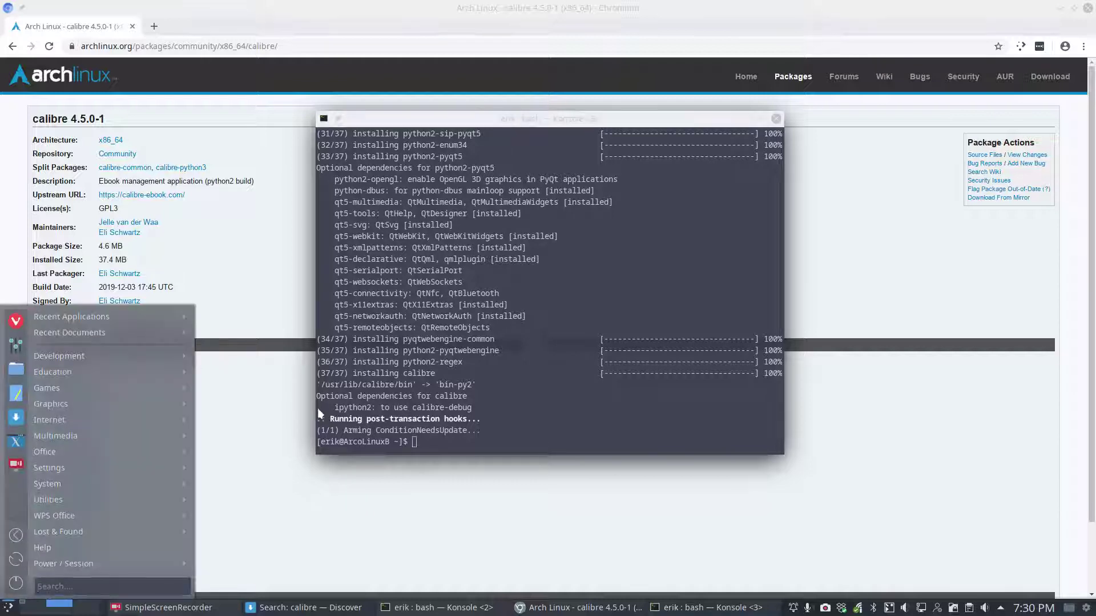
{"action": "key", "text": "Escape"}
{"action": "type", "text": "ca"}
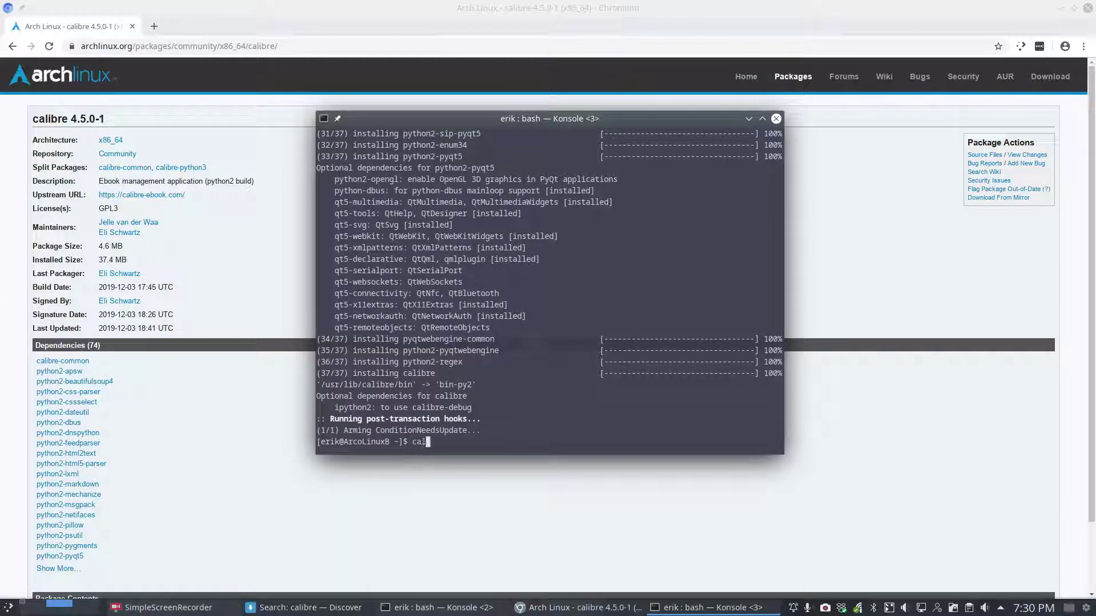
{"action": "type", "text": "l"}
{"action": "key", "text": "Tab"}
{"action": "key", "text": "Tab"}
{"action": "type", "text": "ibre"}
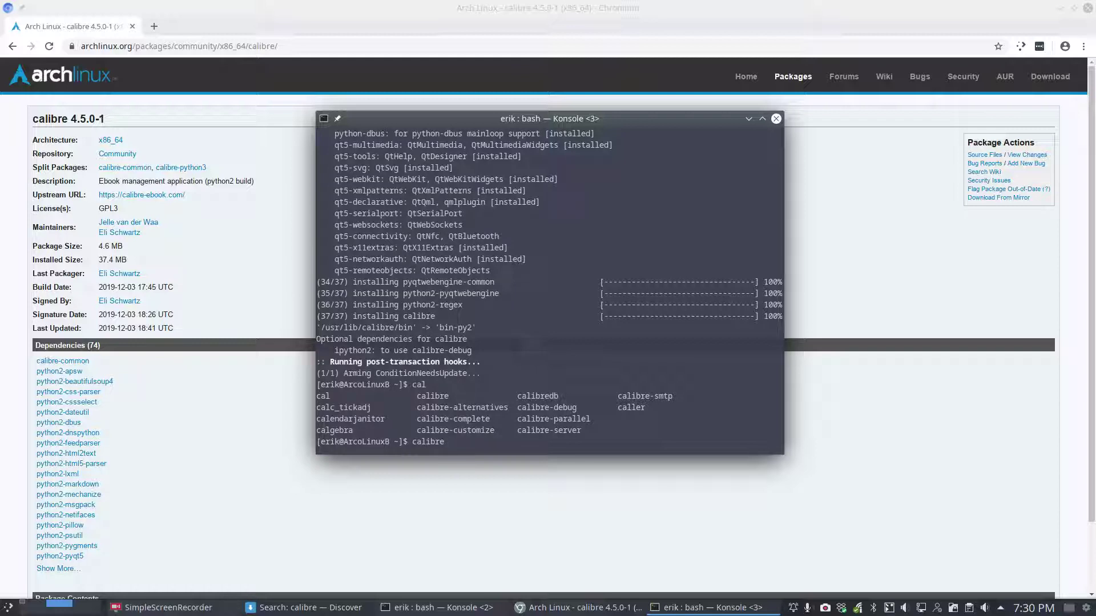
{"action": "key", "text": "Return"}
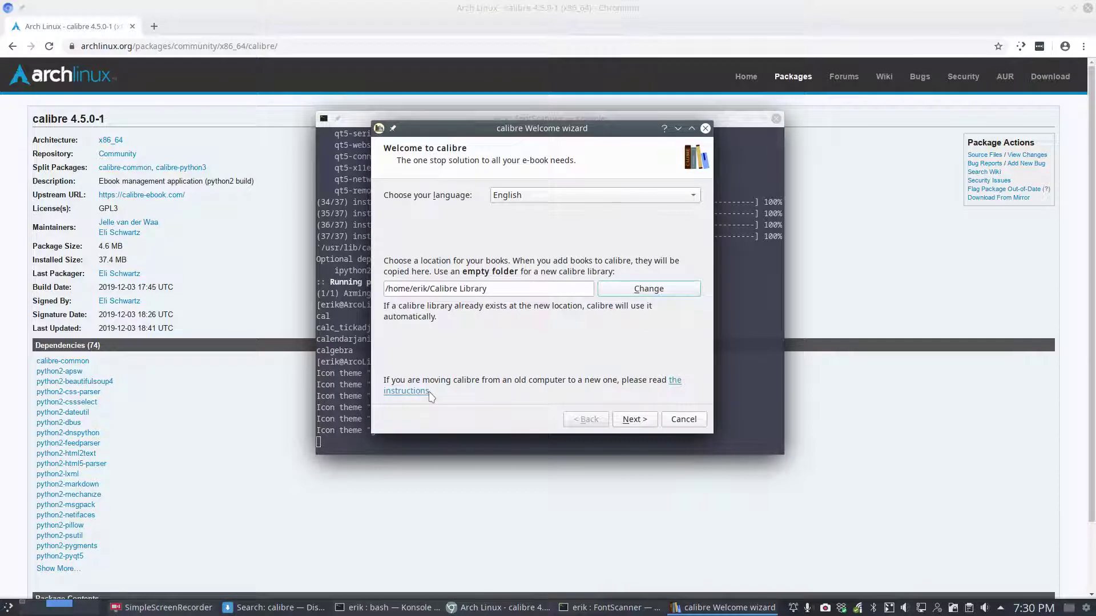
Keep English and the default Calibre Library location in the welcome wizard and continue
{"action": "left_click", "coordinate": [552, 195]}
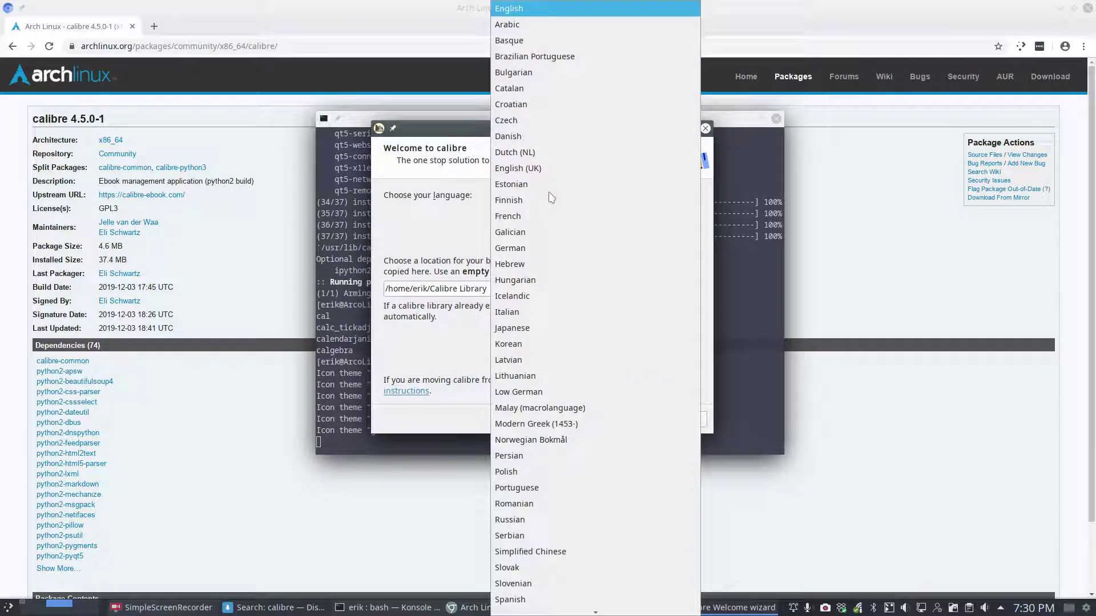
{"action": "left_click", "coordinate": [439, 234]}
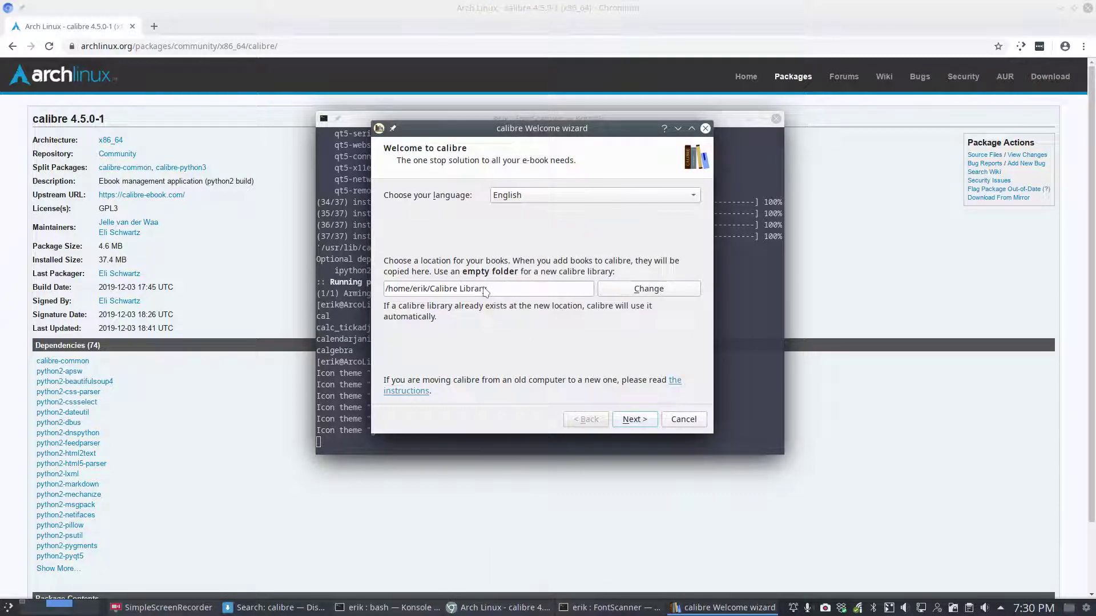
{"action": "left_click", "coordinate": [642, 424]}
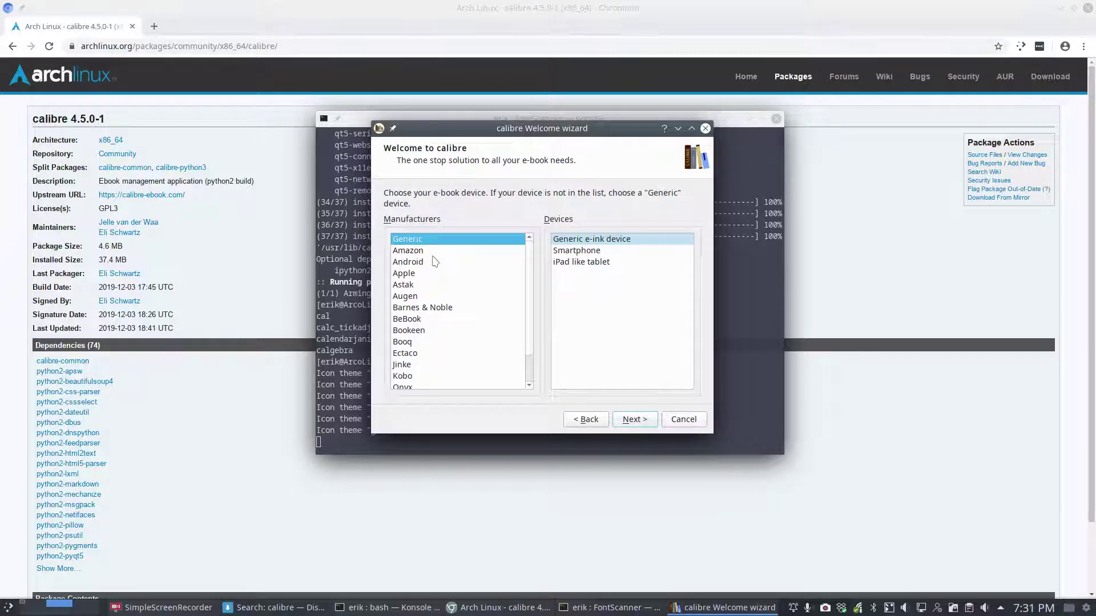
Browse device makers in the Manufacturers list: Kobo, SONY, Kindle, Android, Apple, Nook, BeBook, Booq and others
{"action": "scroll", "coordinate": [435, 262], "scroll_direction": "down", "scroll_amount": 1}
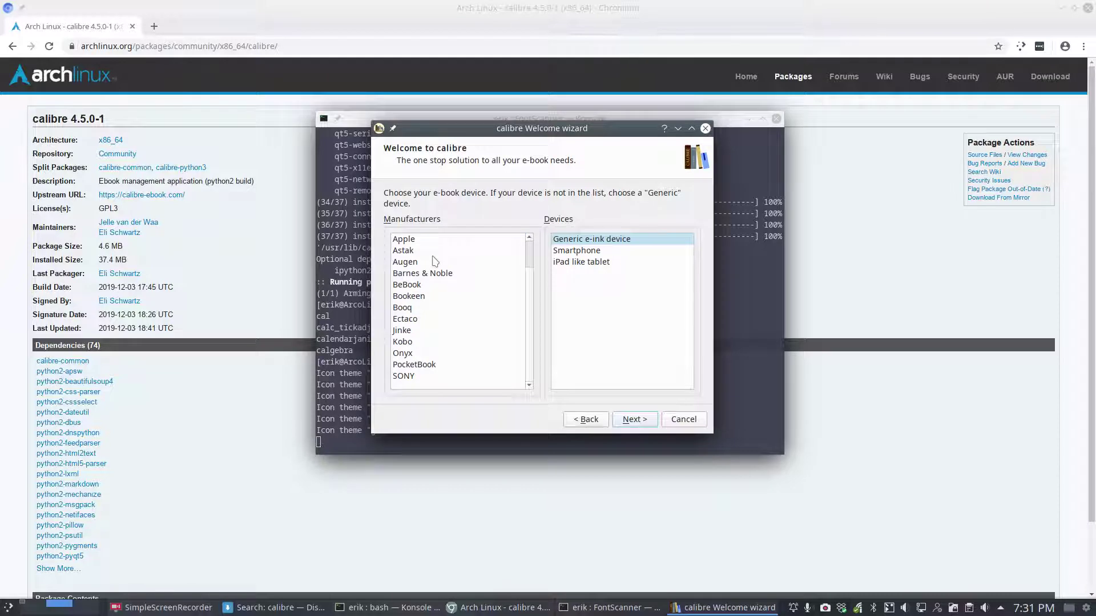
{"action": "left_click", "coordinate": [420, 344]}
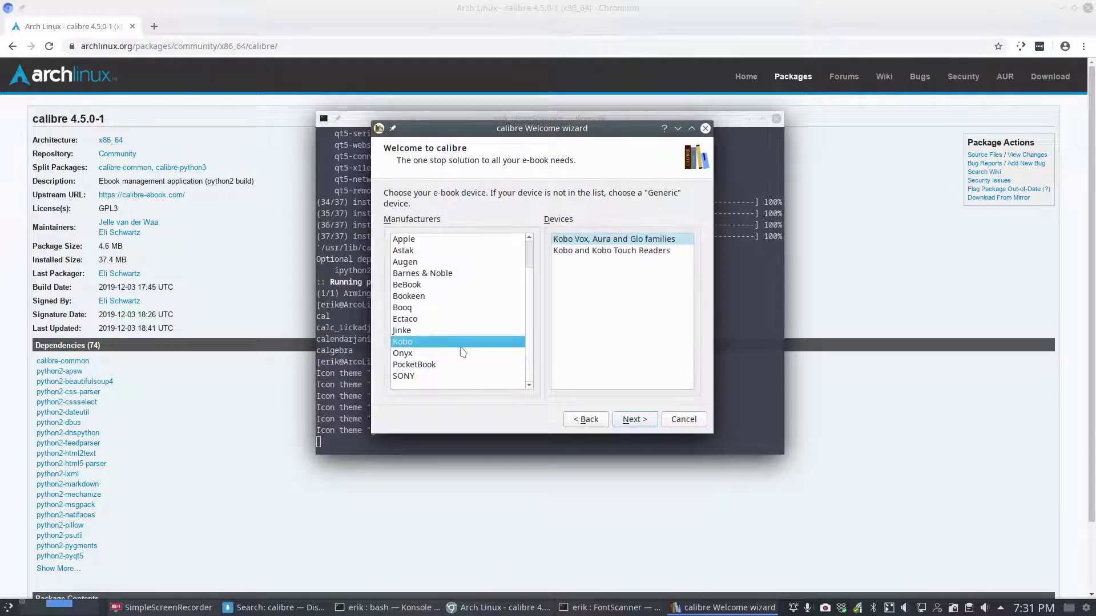
{"action": "left_click", "coordinate": [420, 378]}
{"action": "scroll", "coordinate": [435, 370], "scroll_direction": "up", "scroll_amount": 1}
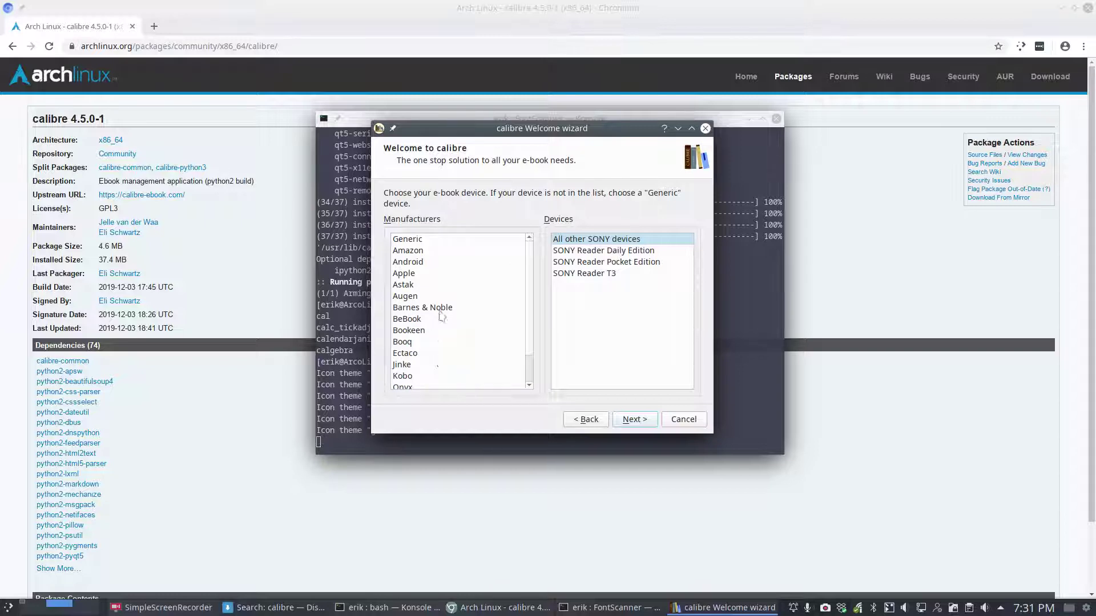
{"action": "left_click", "coordinate": [429, 252]}
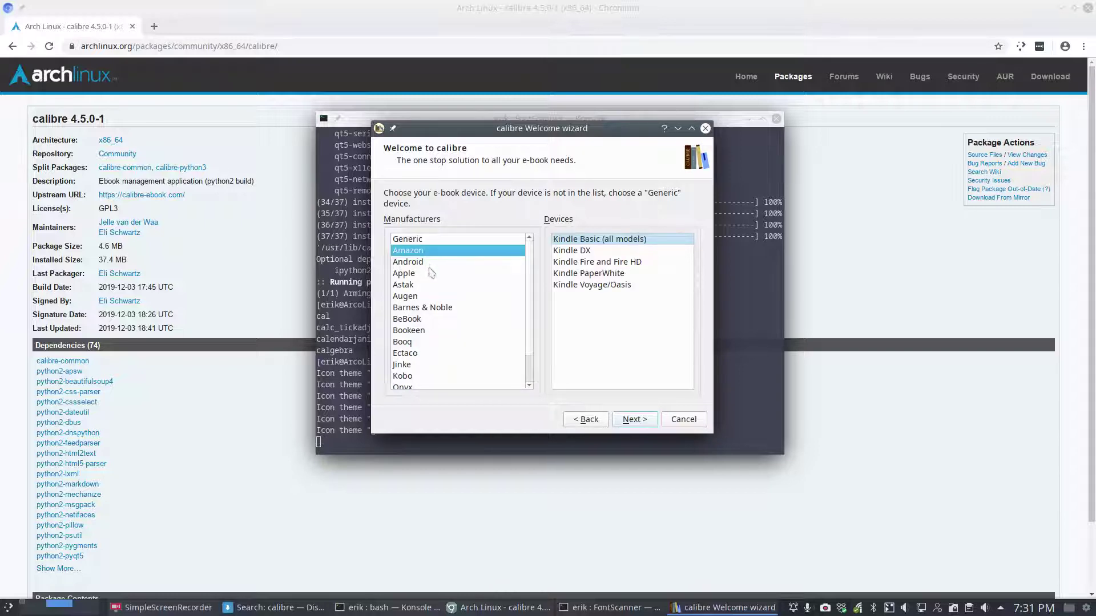
{"action": "scroll", "coordinate": [451, 325], "scroll_direction": "down", "scroll_amount": 1}
{"action": "scroll", "coordinate": [451, 325], "scroll_direction": "up", "scroll_amount": 1}
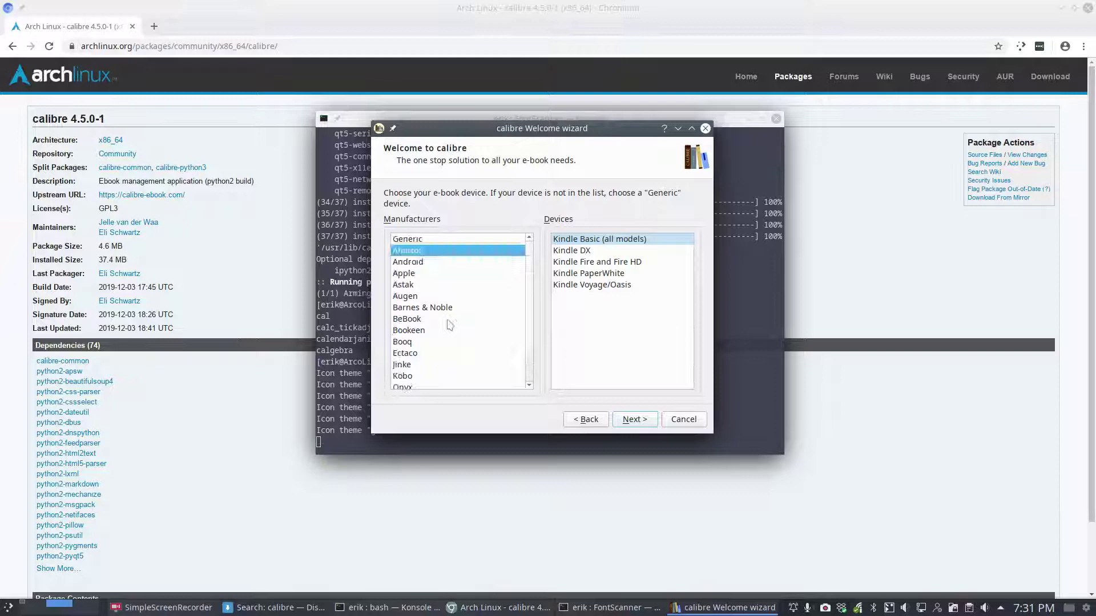
{"action": "left_click", "coordinate": [420, 264]}
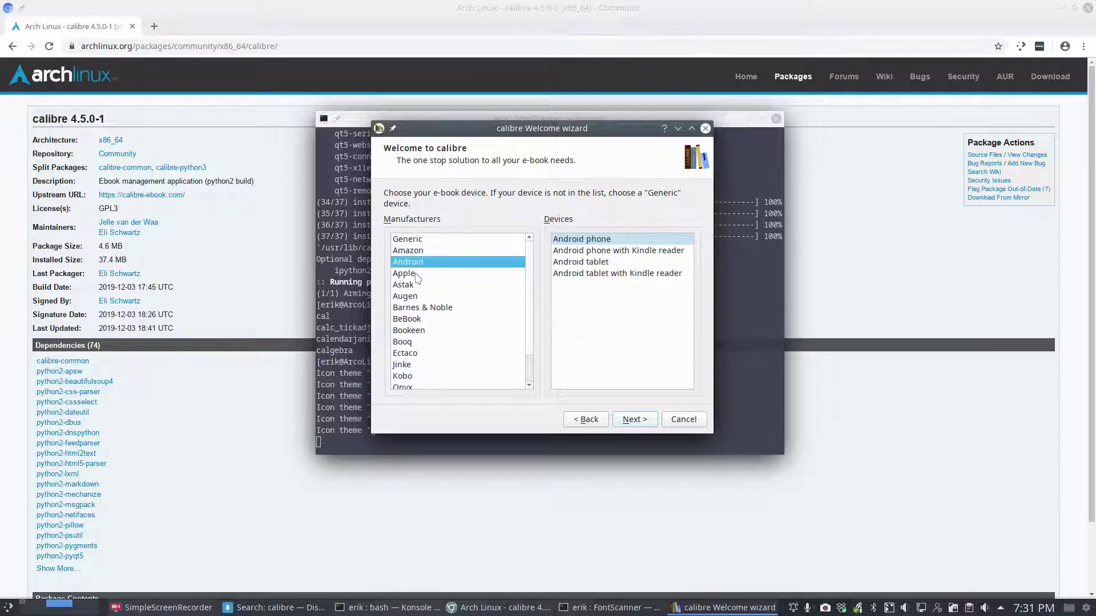
{"action": "left_click", "coordinate": [418, 274]}
{"action": "left_click", "coordinate": [416, 285]}
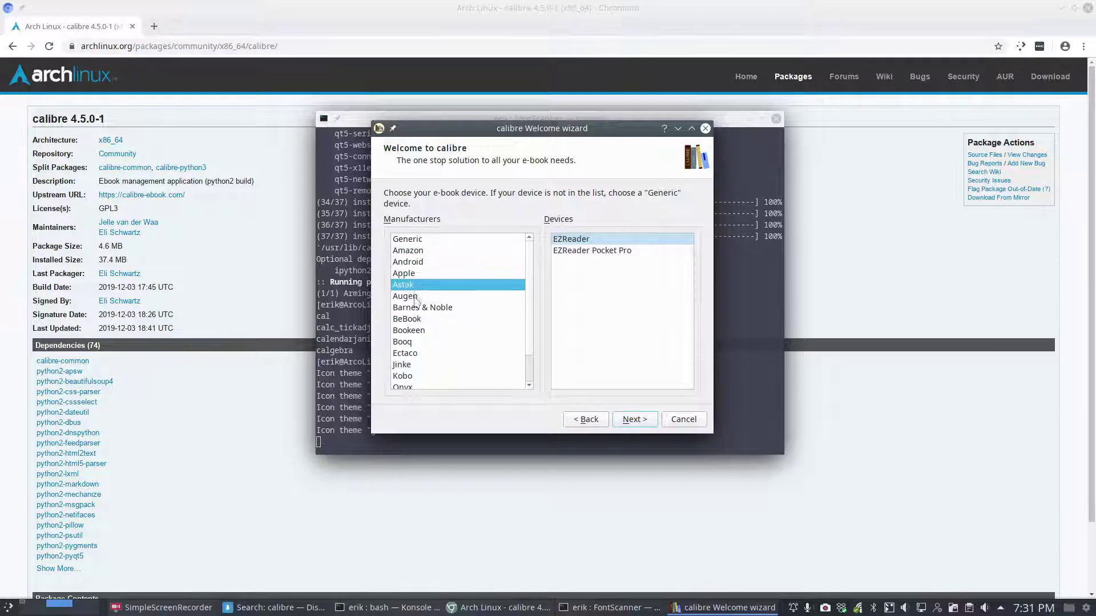
{"action": "left_click", "coordinate": [414, 296]}
{"action": "left_click", "coordinate": [419, 308]}
{"action": "left_click", "coordinate": [417, 329]}
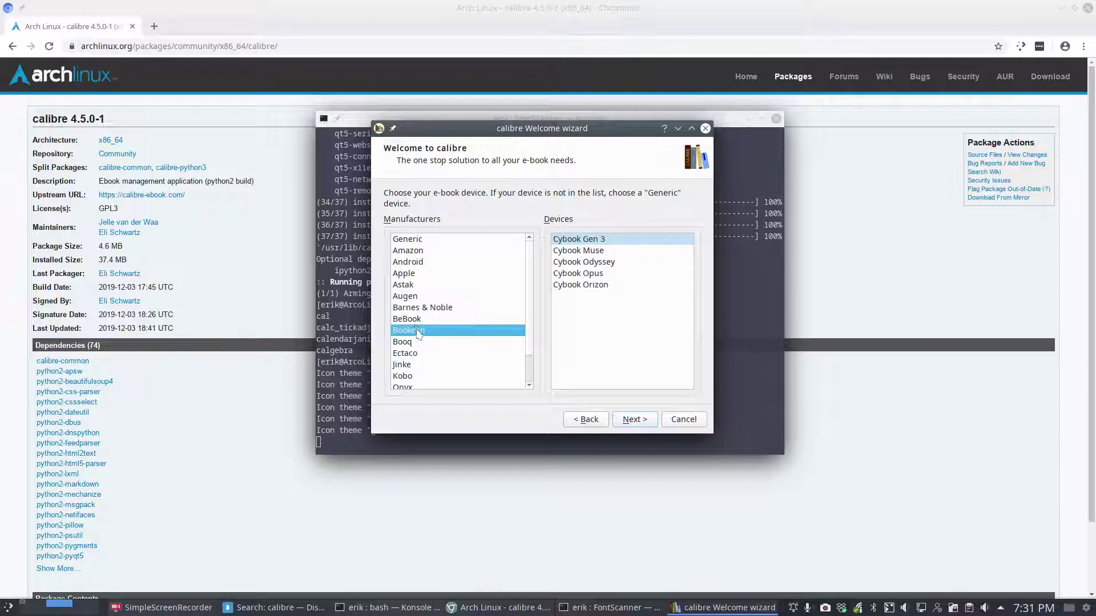
{"action": "left_click", "coordinate": [414, 319]}
{"action": "left_click", "coordinate": [408, 342]}
Choose Bookeen as the device maker and finish the wizard to open the library
{"action": "left_click", "coordinate": [414, 333]}
{"action": "left_click", "coordinate": [645, 427]}
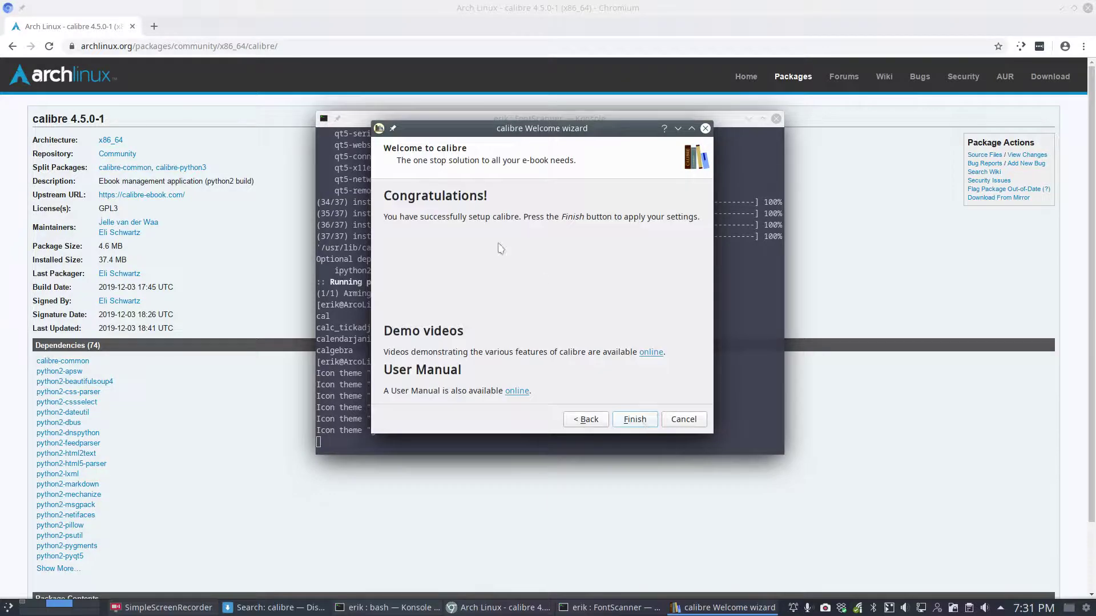
{"action": "left_click", "coordinate": [637, 421]}
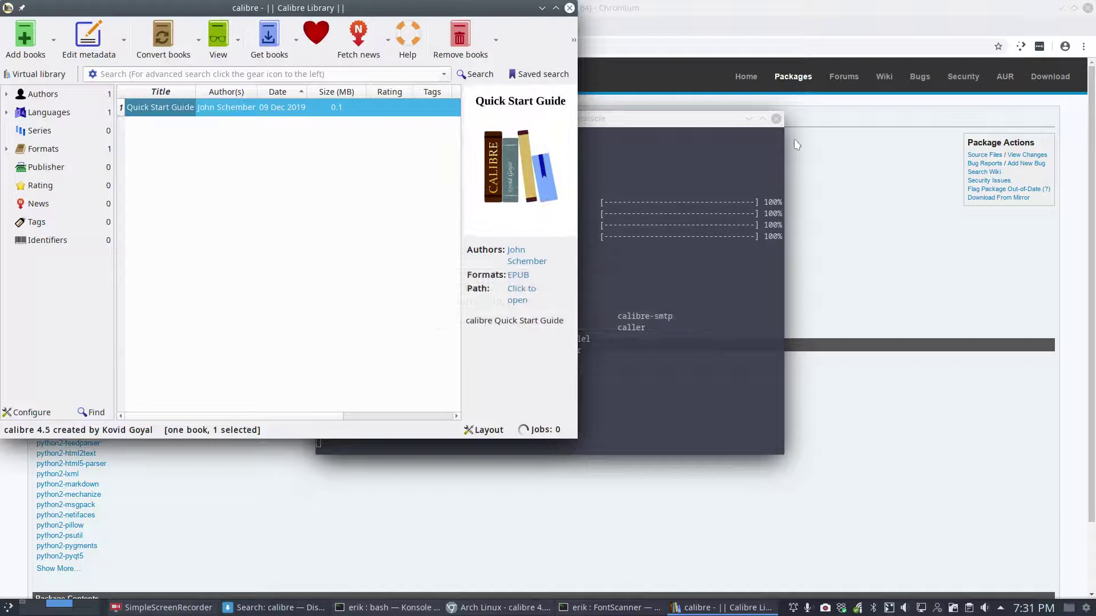
Minimize Chromium, close the Konsole terminal, and maximize the Calibre Library window full screen
{"action": "left_click", "coordinate": [749, 120]}
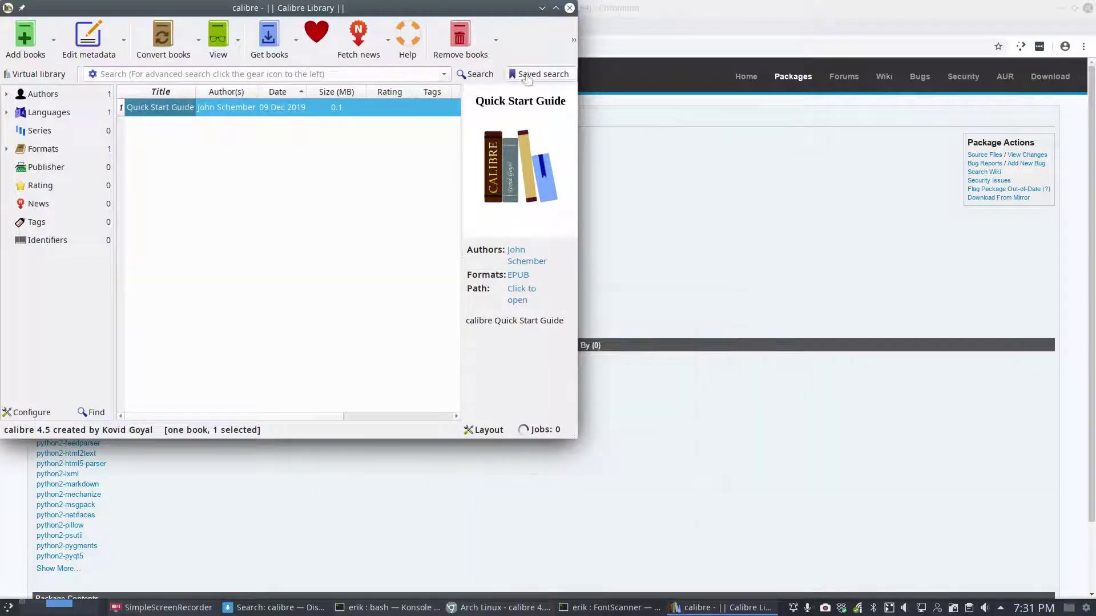
{"action": "double_click", "coordinate": [402, 8]}
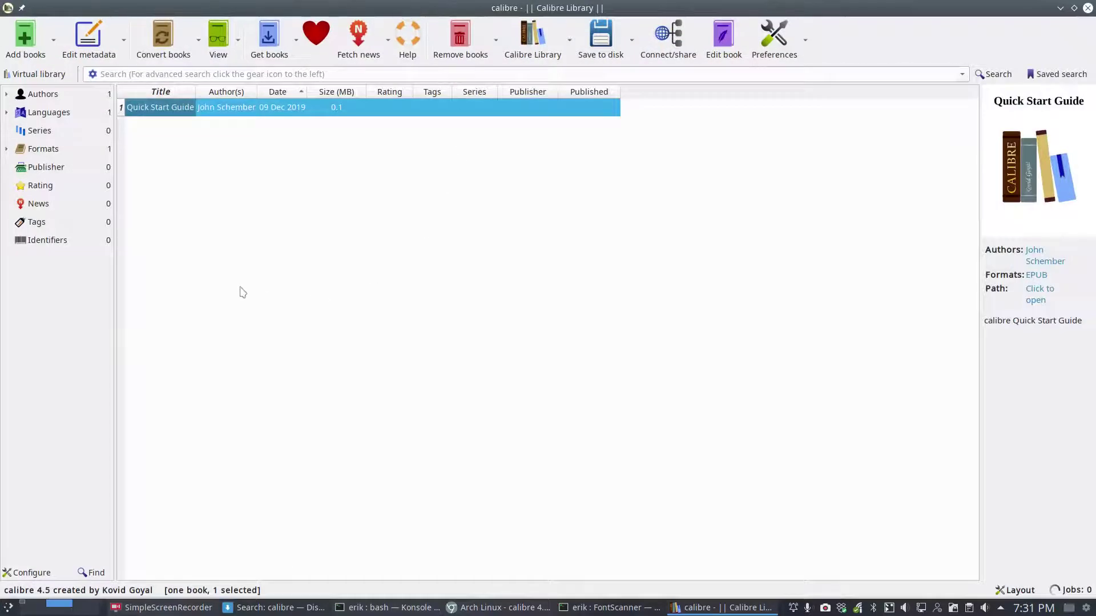
{"action": "double_click", "coordinate": [274, 10]}
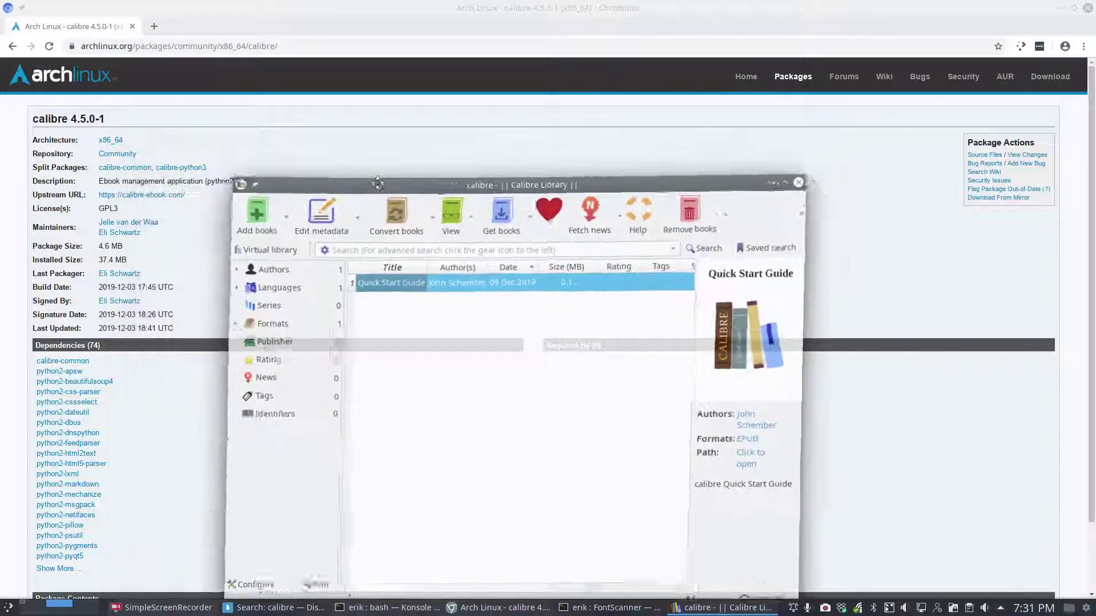
{"action": "left_click", "coordinate": [1061, 8]}
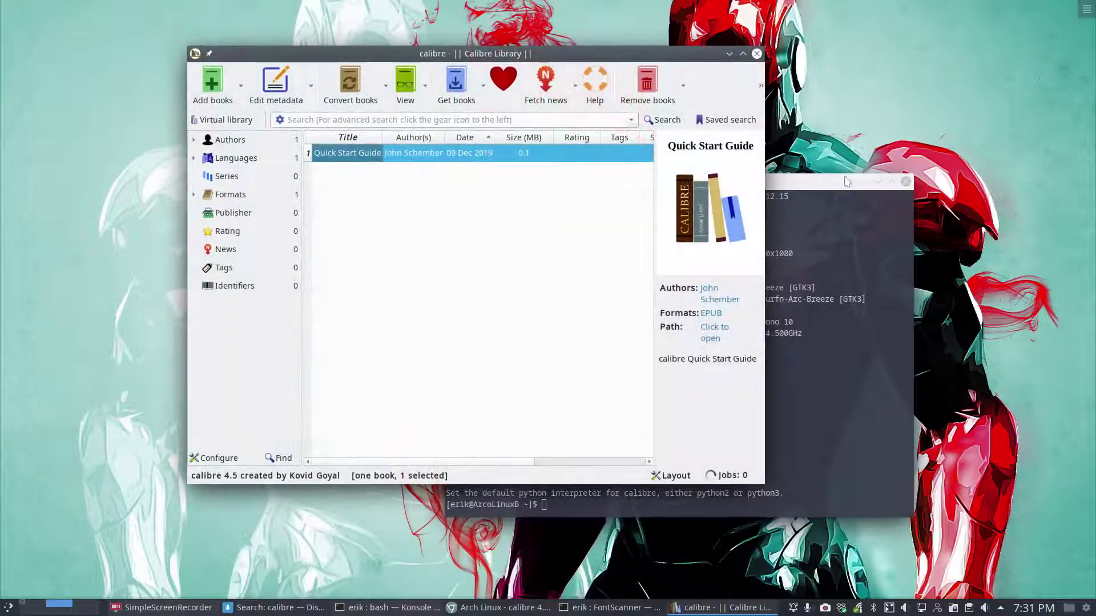
{"action": "left_click_drag", "start_coordinate": [847, 181], "coordinate": [923, 214]}
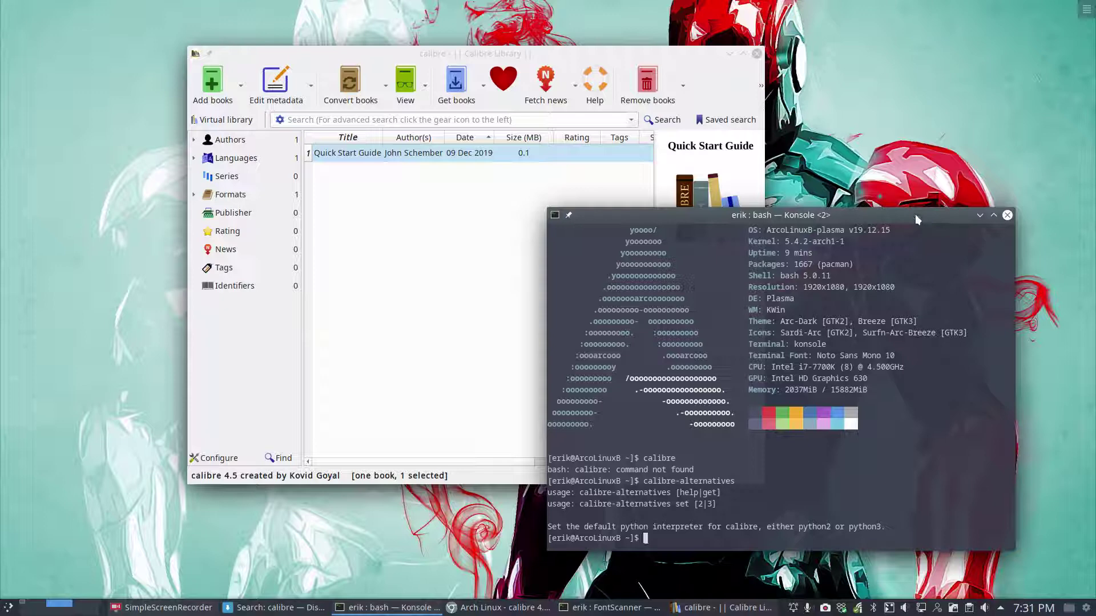
{"action": "left_click", "coordinate": [1007, 215]}
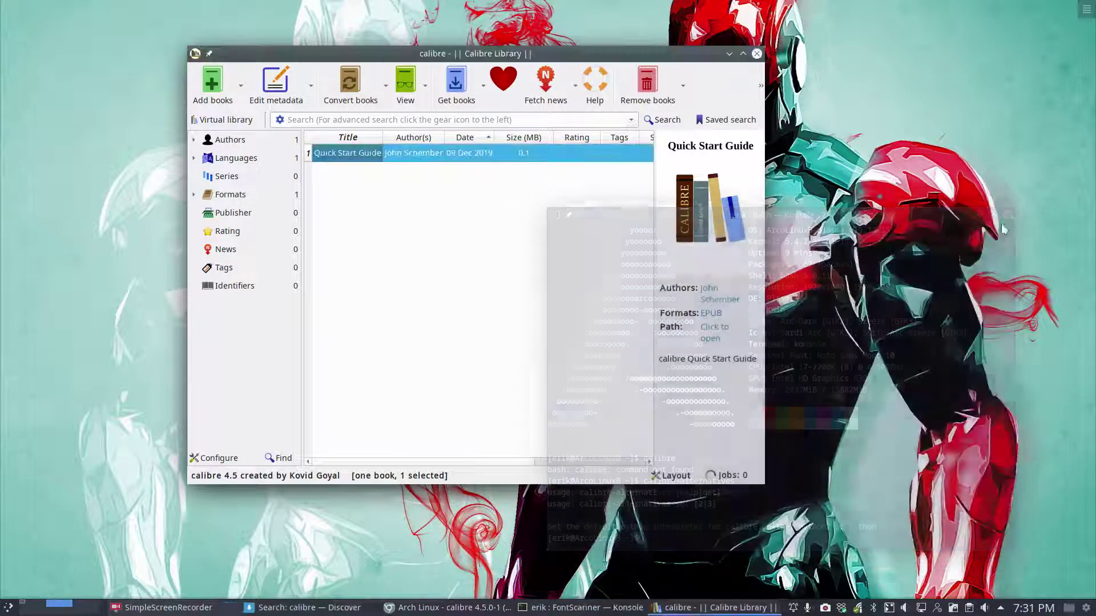
{"action": "double_click", "coordinate": [521, 53]}
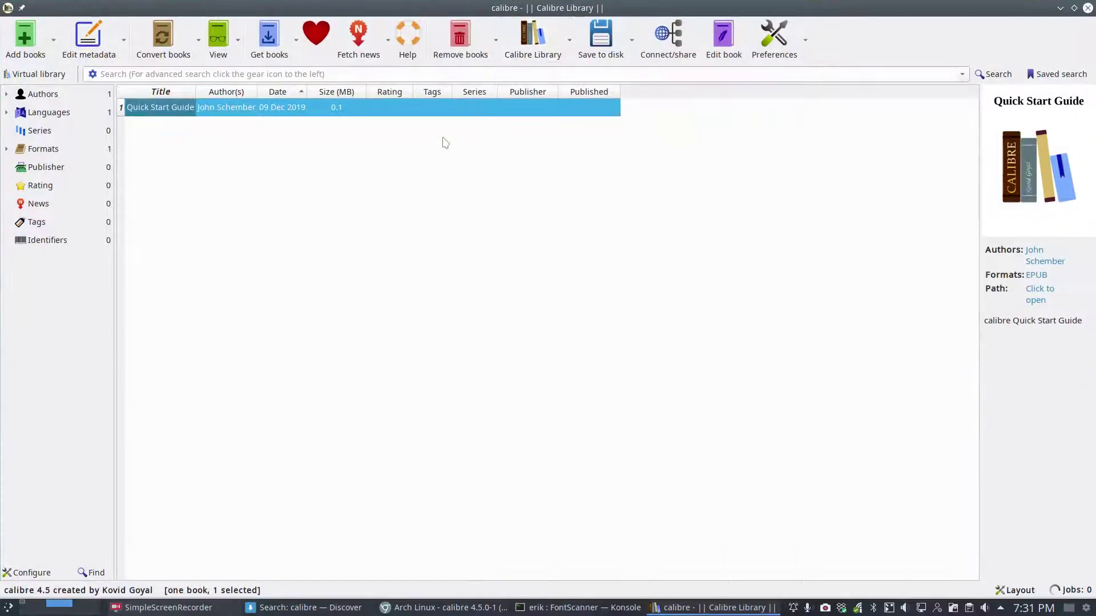
{"action": "left_click", "coordinate": [53, 45]}
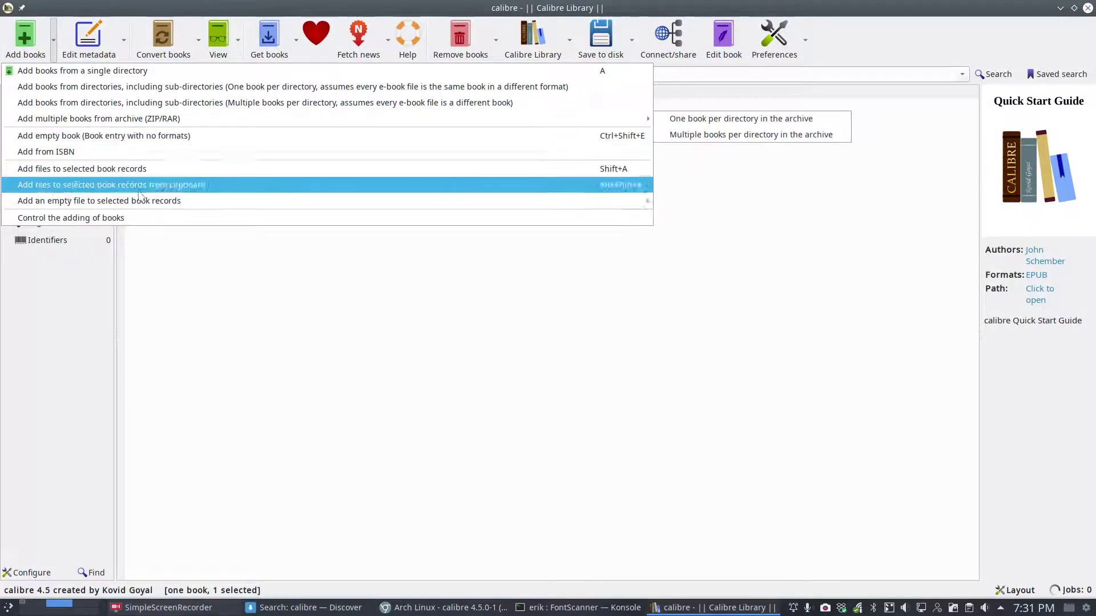
{"action": "left_click", "coordinate": [194, 277]}
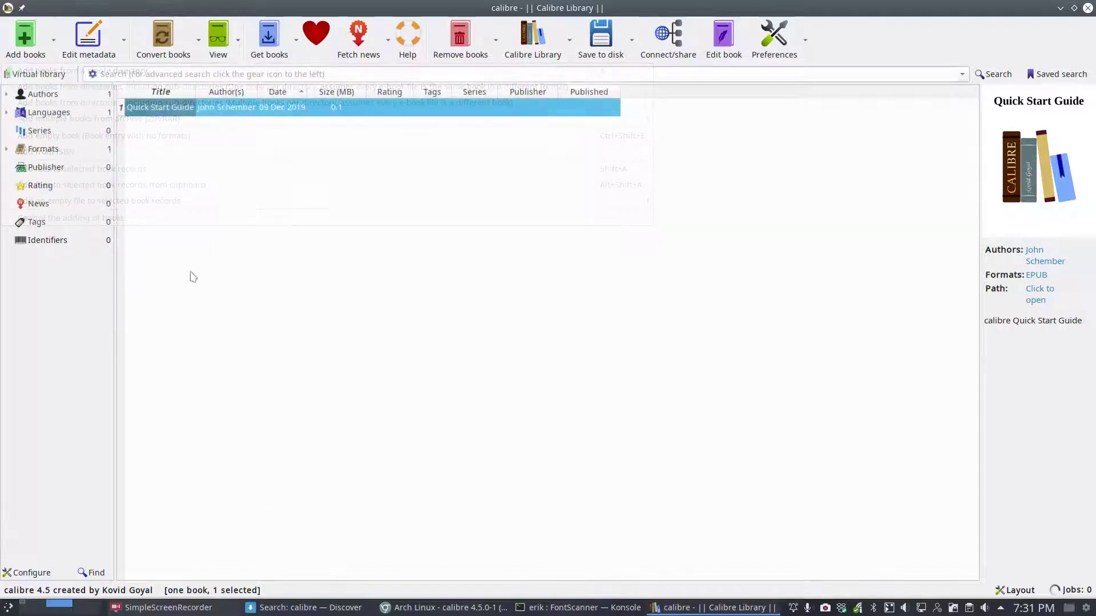
{"action": "left_click", "coordinate": [125, 43]}
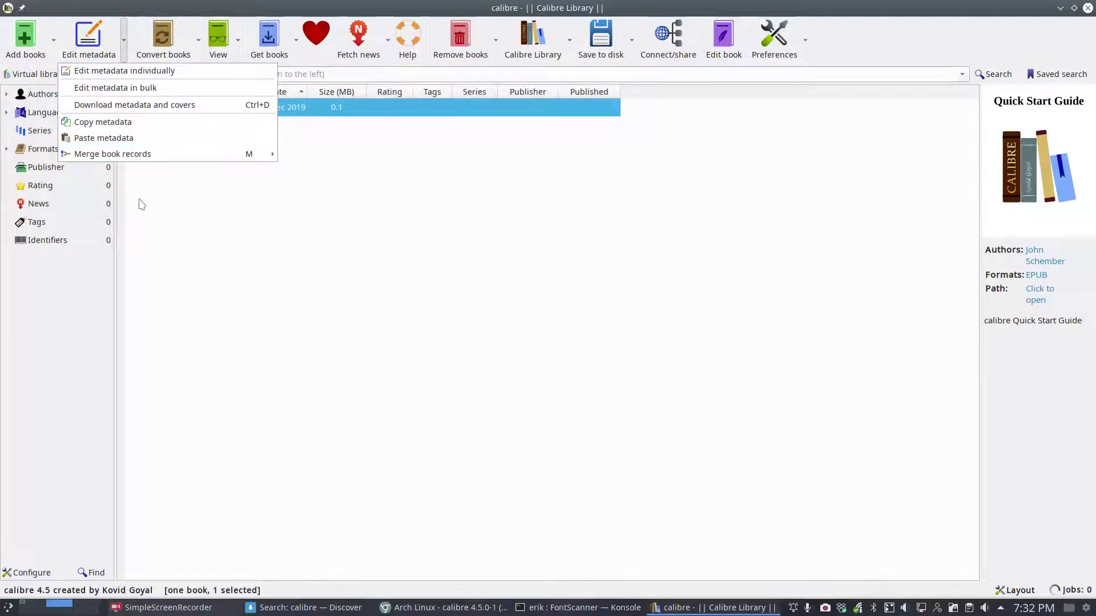
{"action": "left_click", "coordinate": [160, 201]}
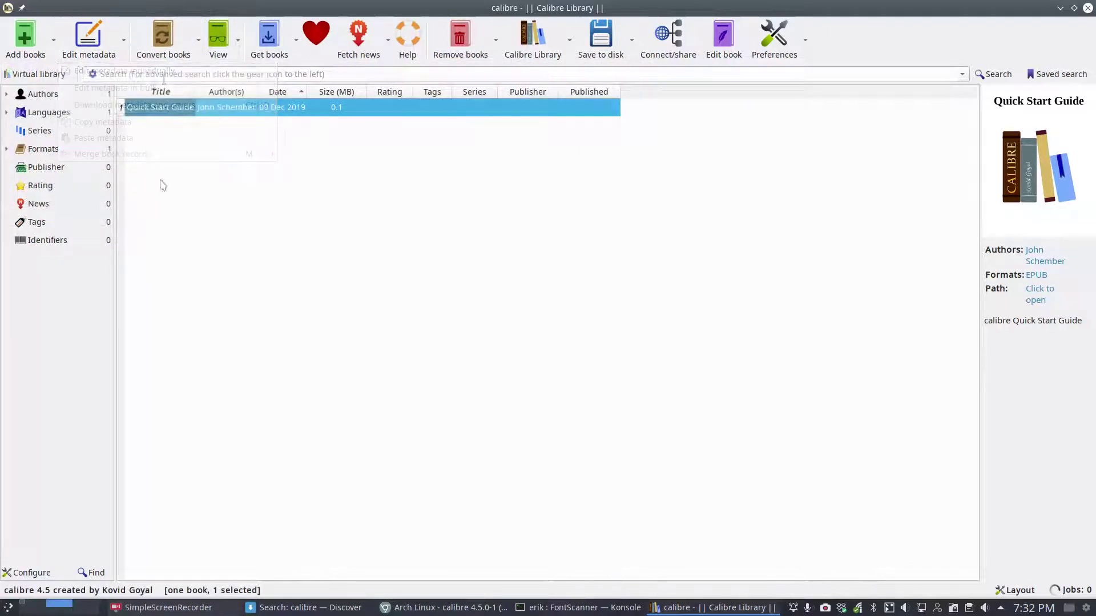
{"action": "left_click", "coordinate": [198, 44]}
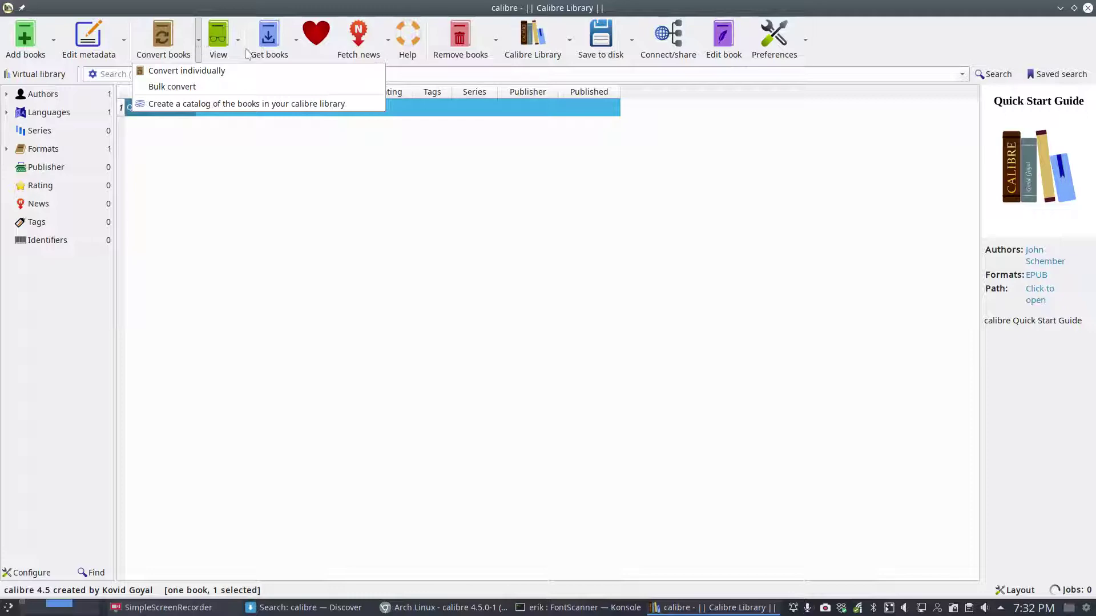
{"action": "left_click", "coordinate": [285, 51]}
Preview the Get books store search, then dismiss its notice, the search dialog and news options
{"action": "left_click", "coordinate": [277, 46]}
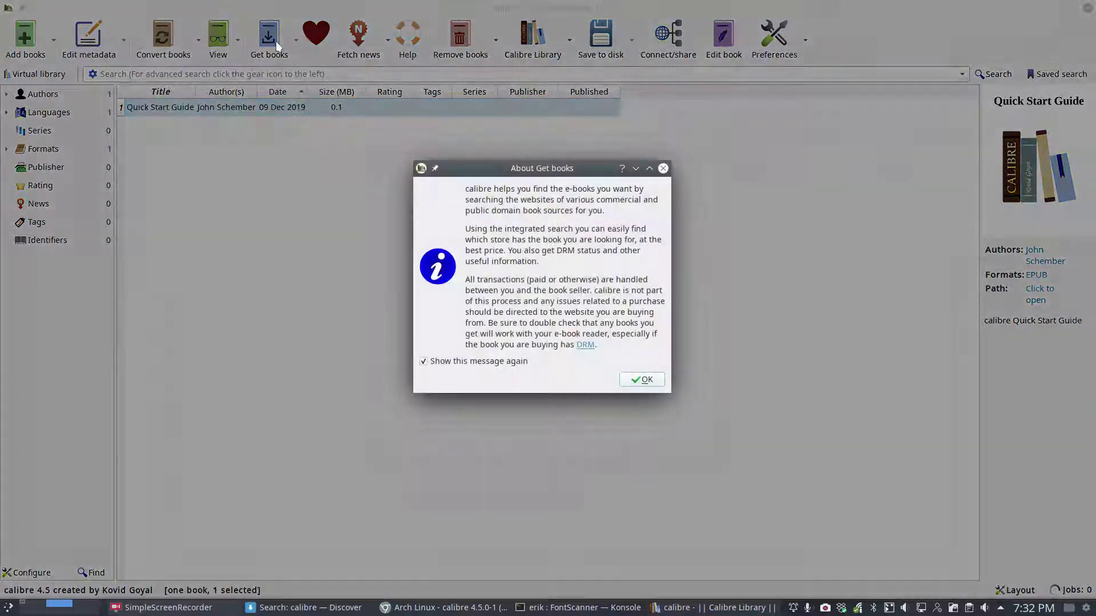
{"action": "left_click", "coordinate": [643, 379]}
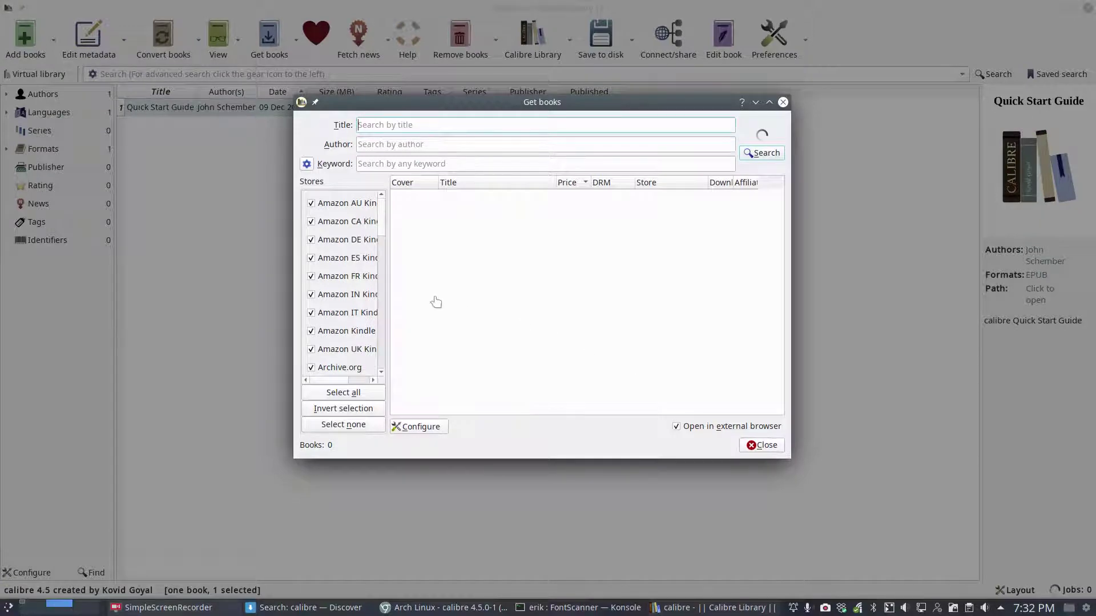
{"action": "left_click", "coordinate": [761, 446]}
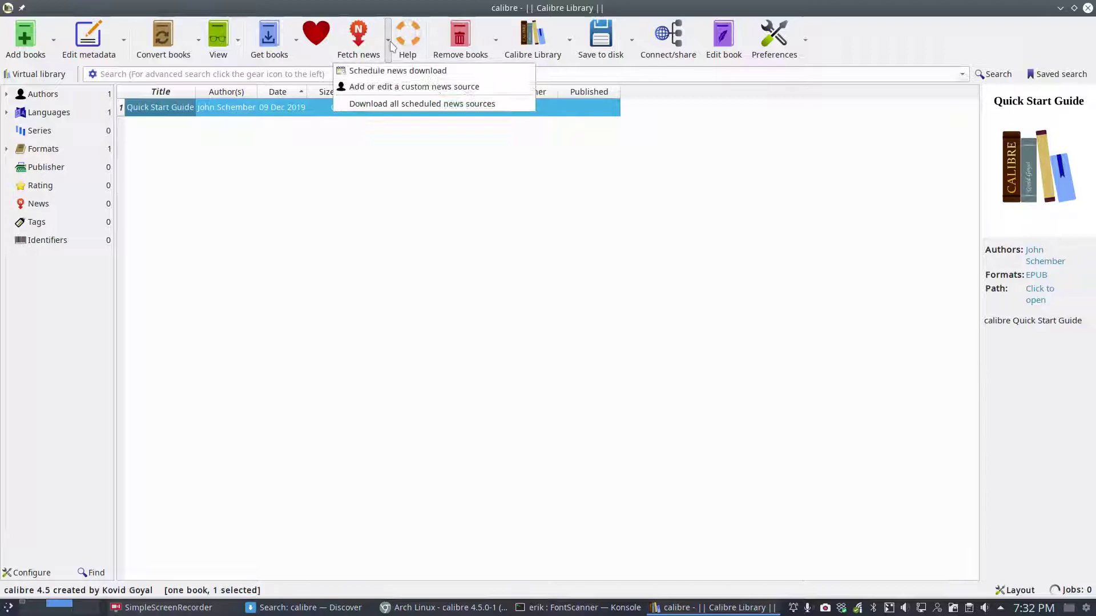
{"action": "left_click", "coordinate": [613, 207]}
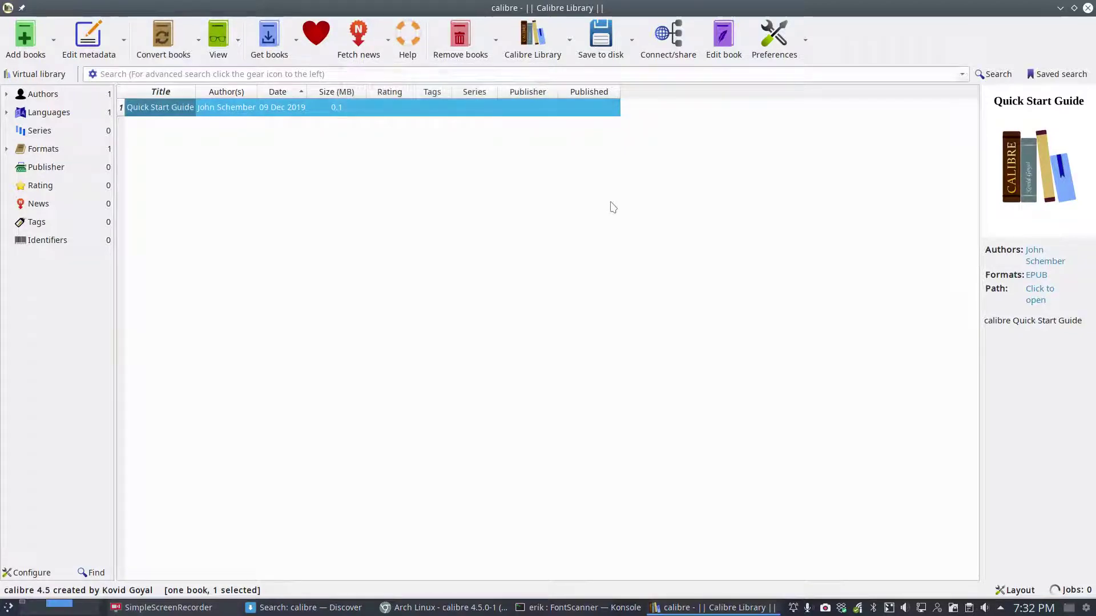
Look at the library choice without switching, deselect the Quick Start Guide, and quit calibre
{"action": "left_click", "coordinate": [540, 45]}
{"action": "left_click", "coordinate": [679, 341]}
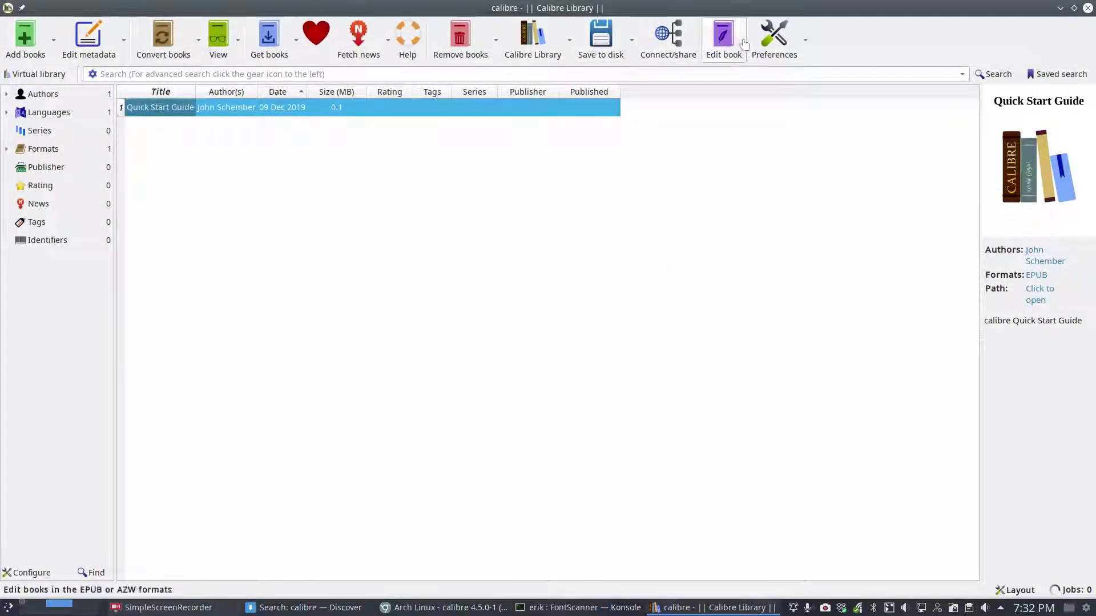
{"action": "left_click", "coordinate": [789, 261]}
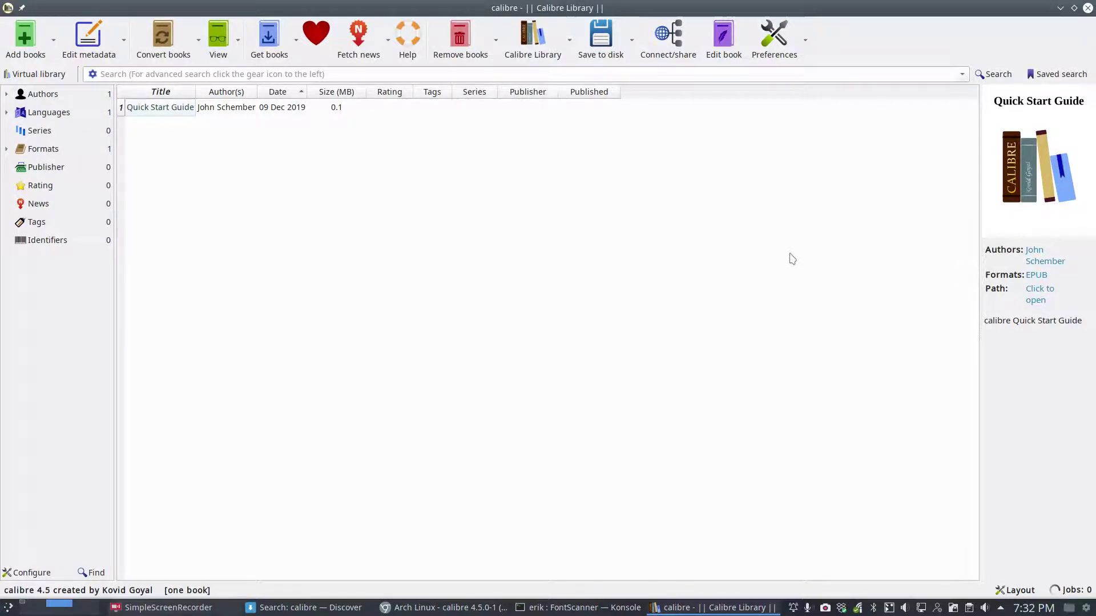
{"action": "left_click", "coordinate": [1087, 8]}
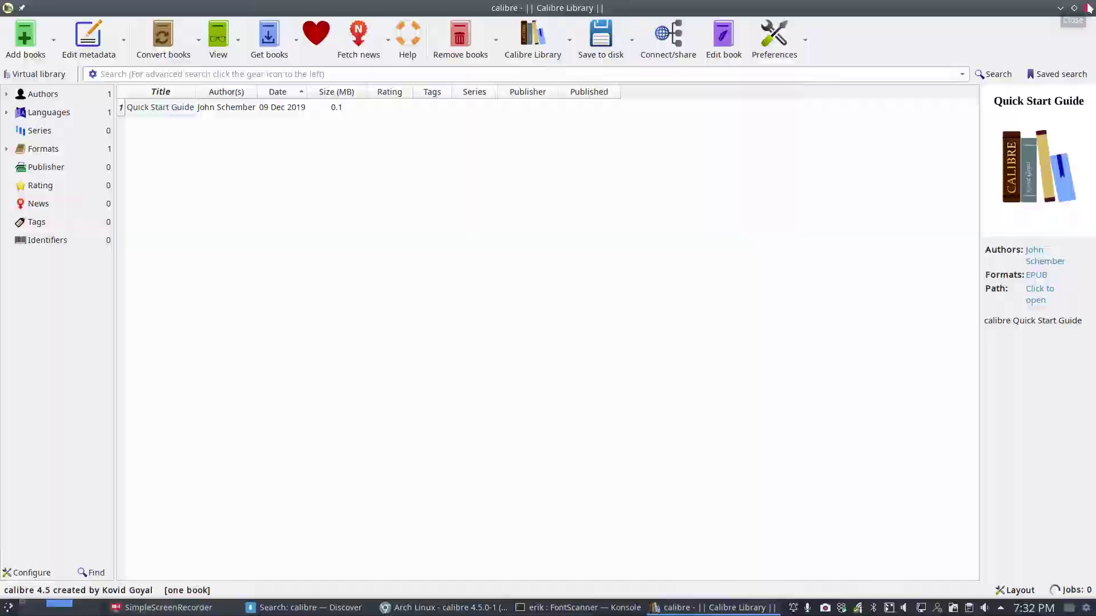